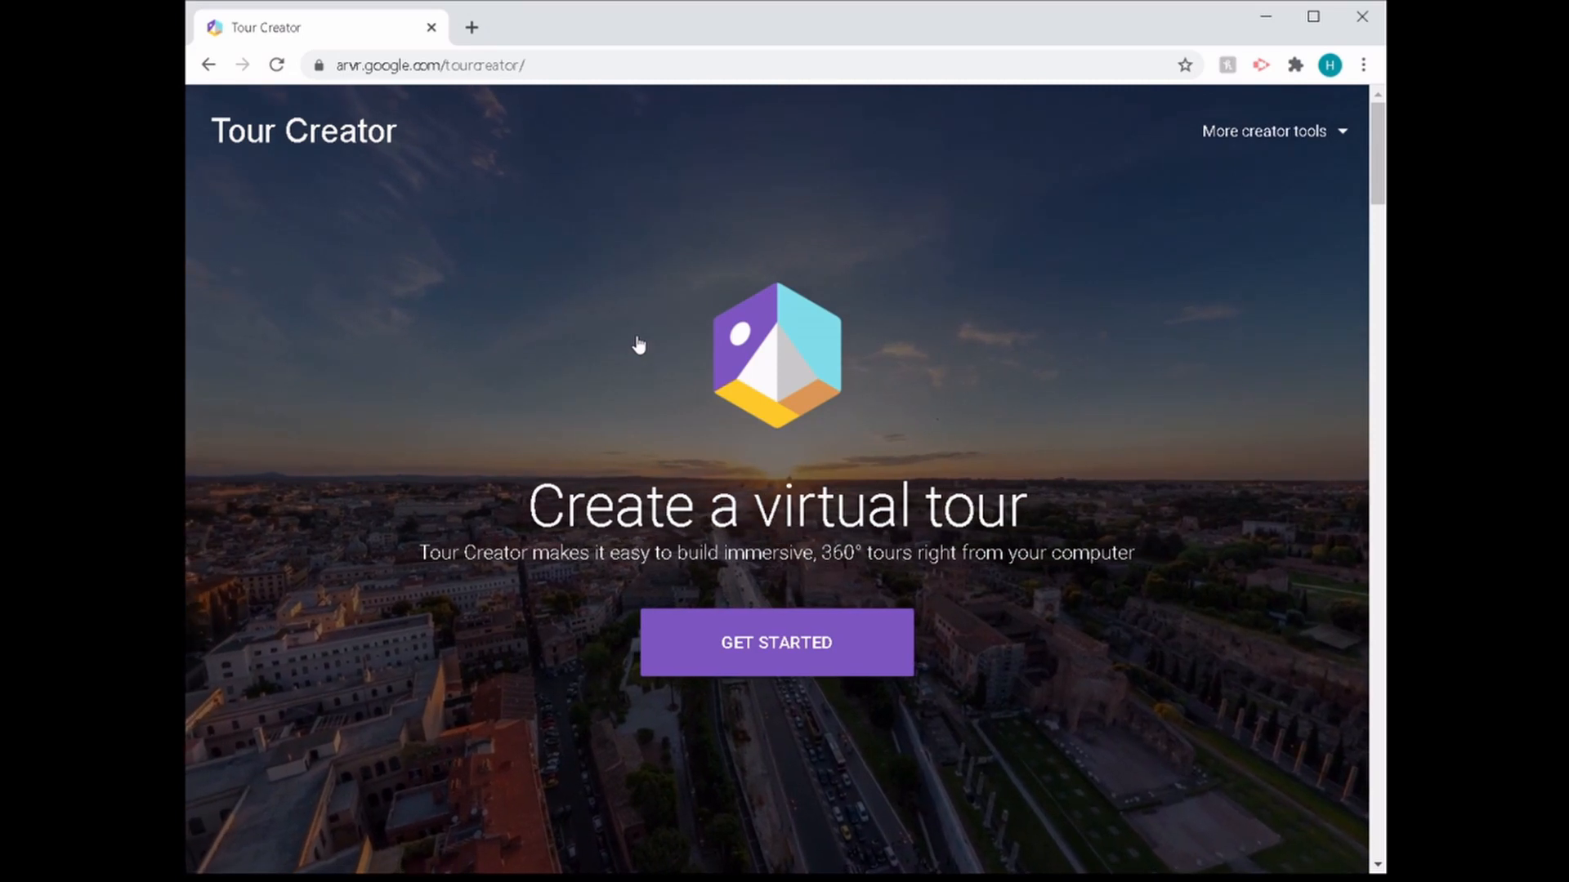
Open the Tour Creator workspace showing the Rio de Janeiro and São Paulo tour and drafts
left_click(807, 644)
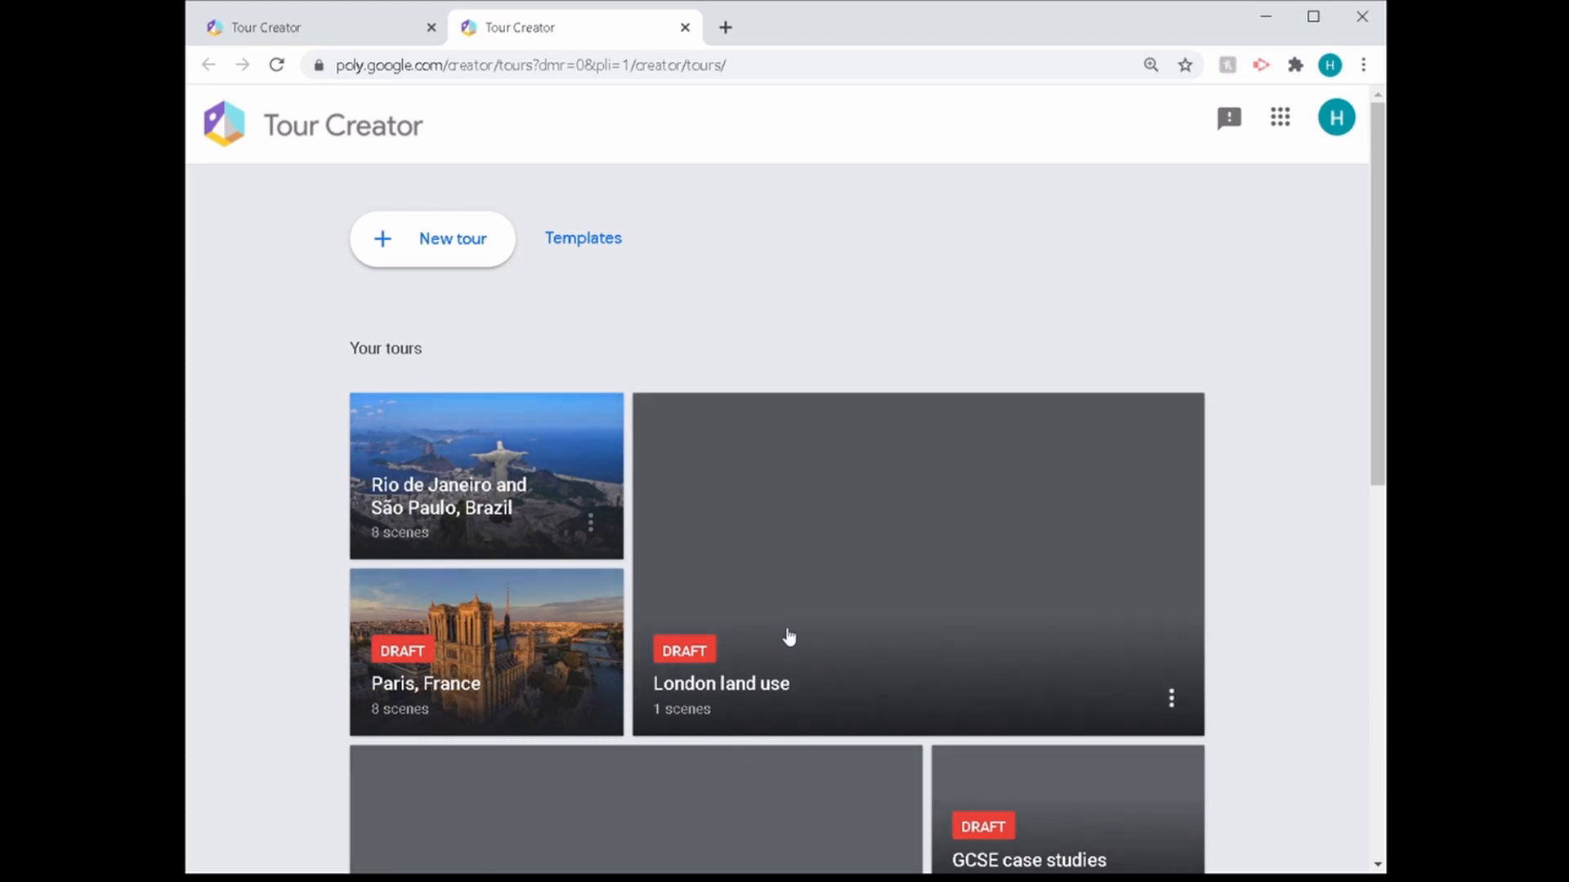
Open the Templates gallery, zoom the page in, and scroll down to the Rio de Janeiro template
left_click(605, 251)
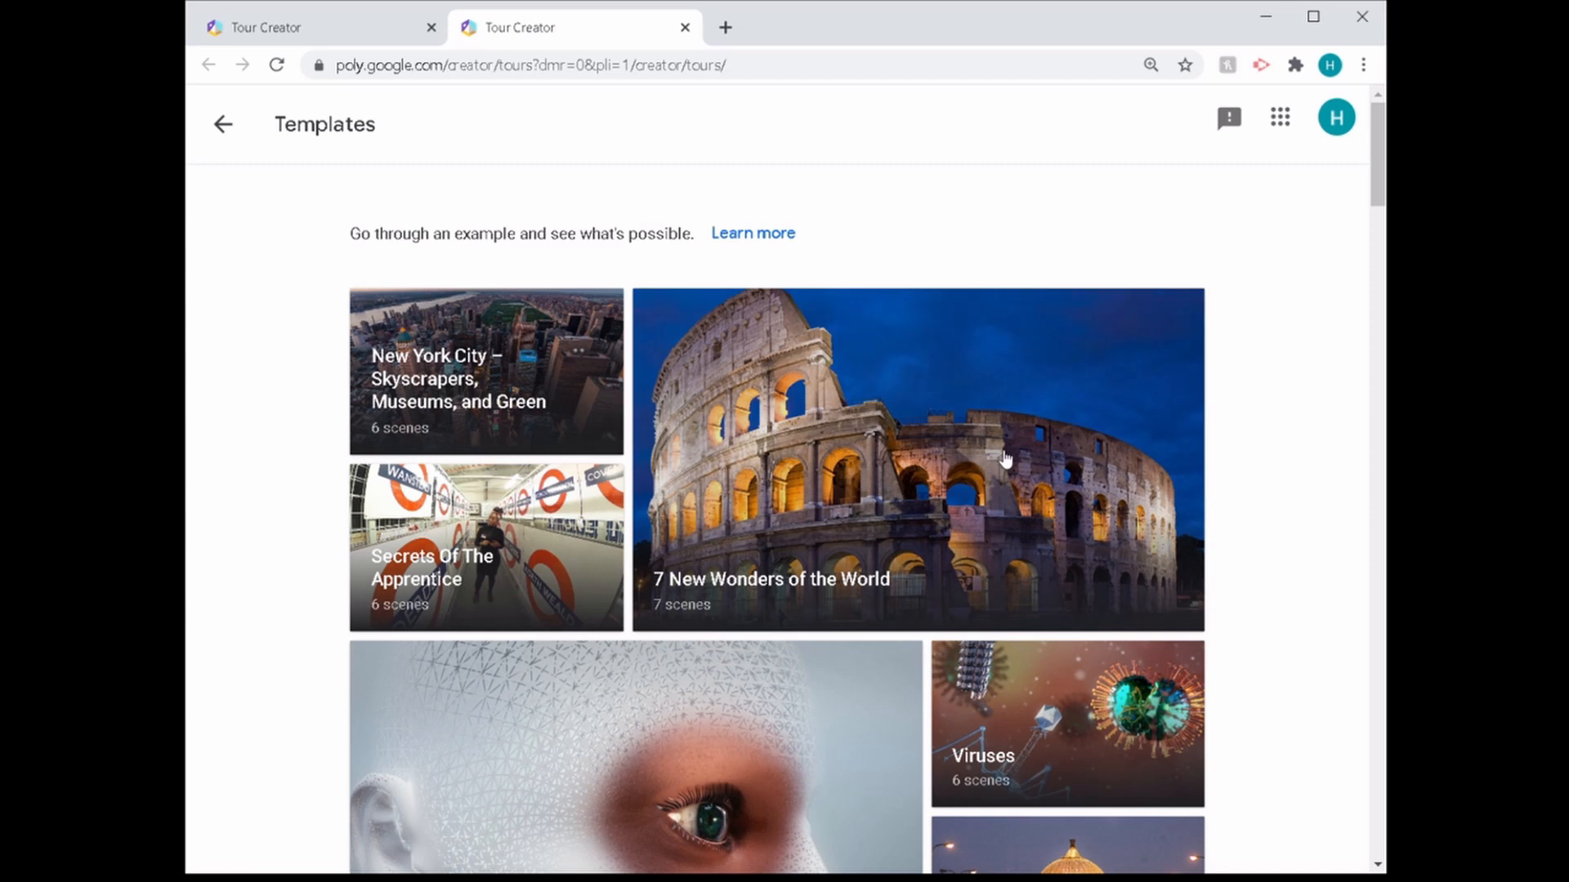
key("ctrl+plus")
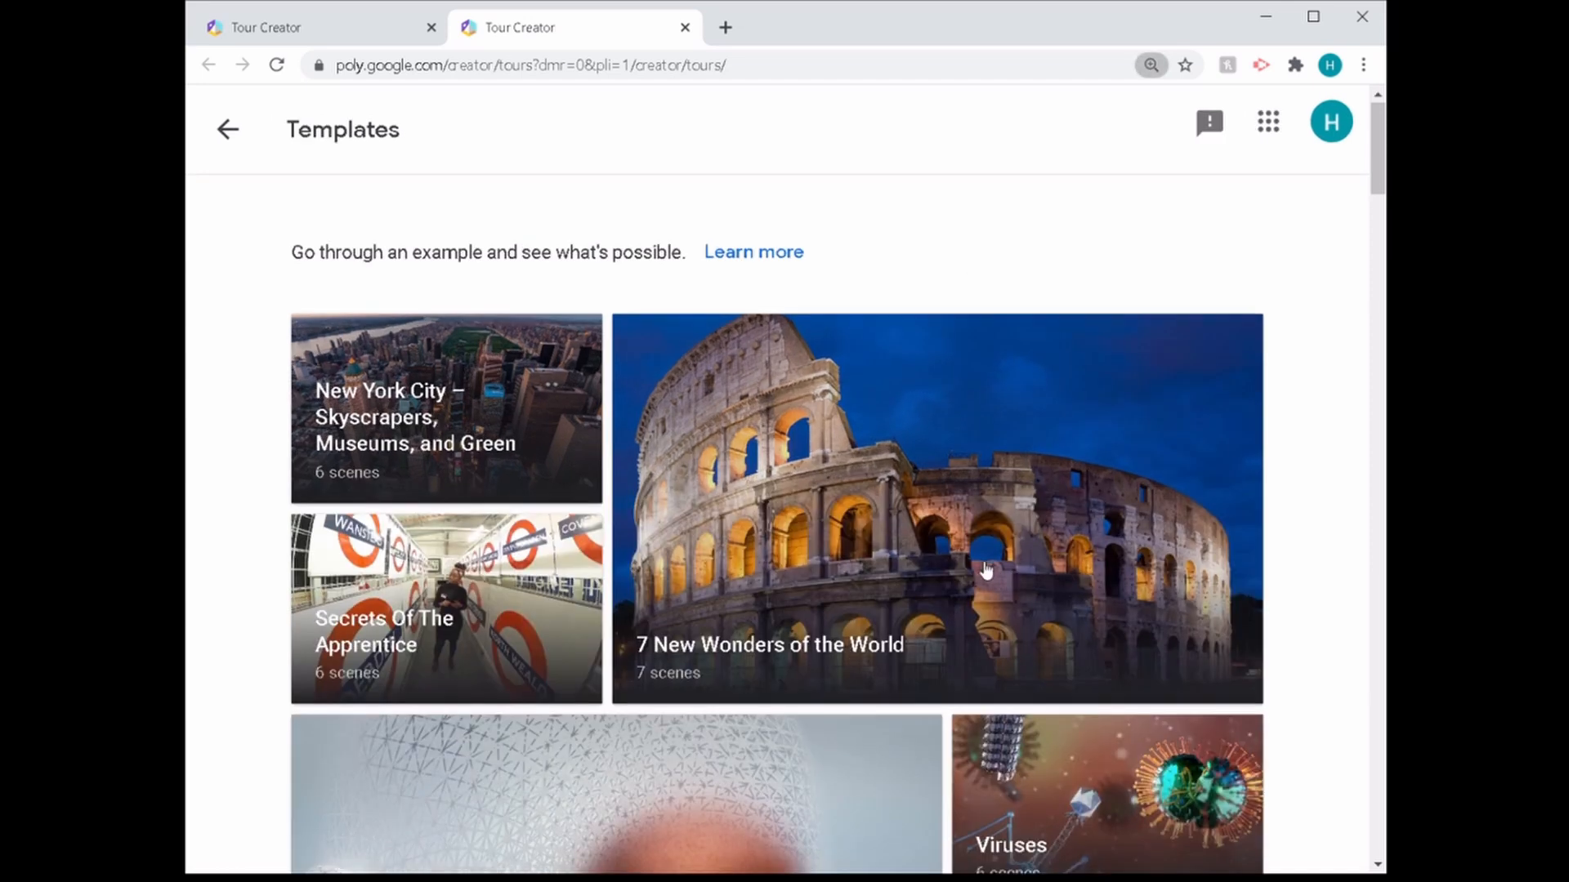
scroll(989, 569, "down", 3)
scroll(986, 569, "down", 5)
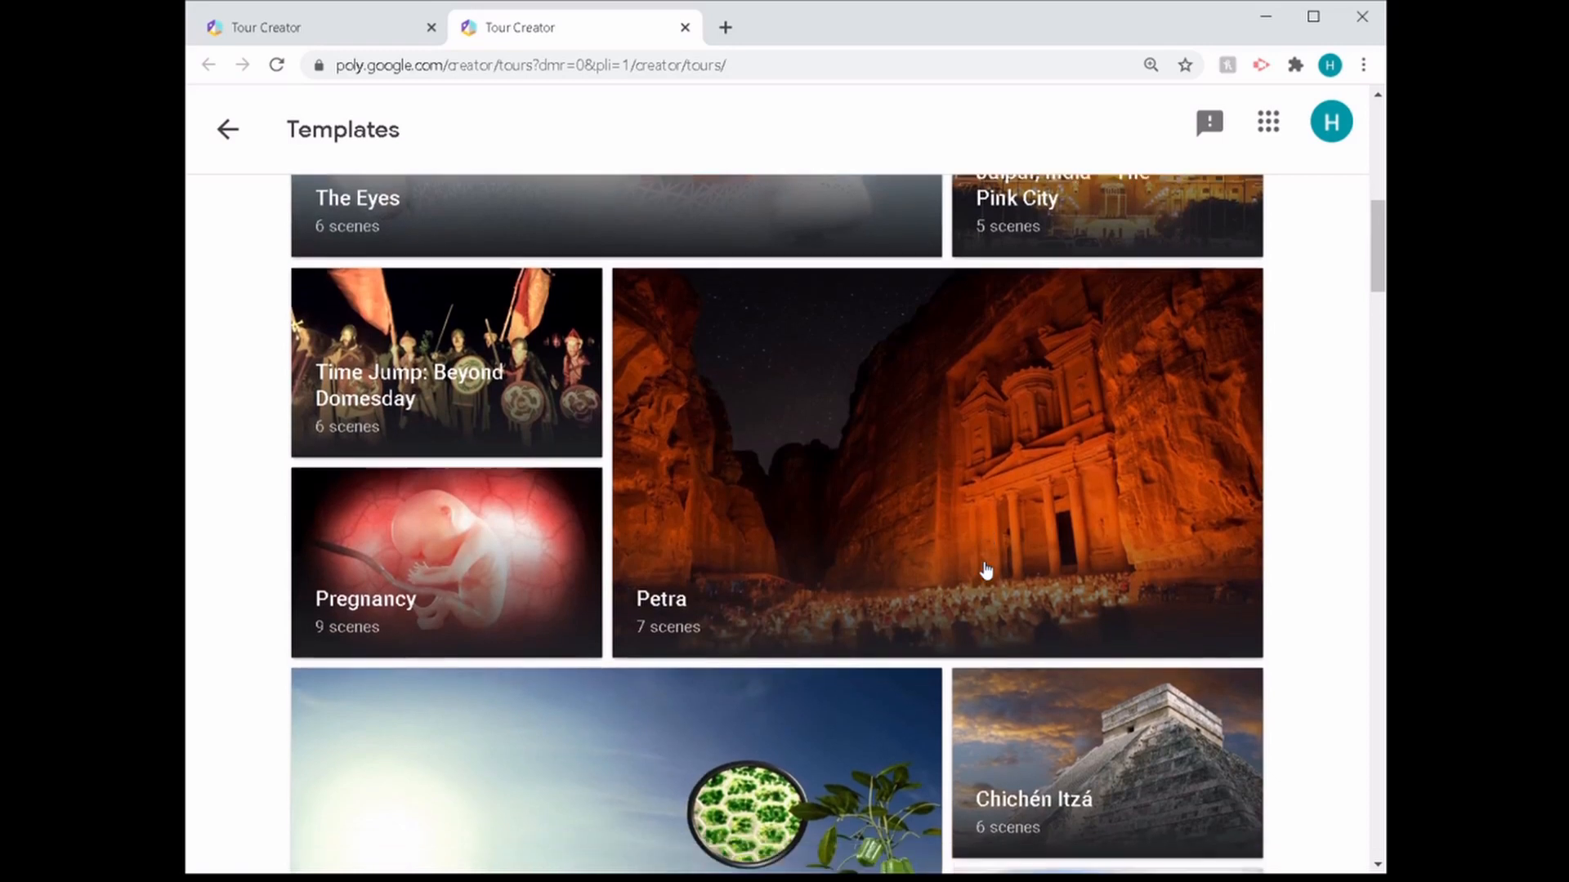
scroll(986, 570, "down", 7)
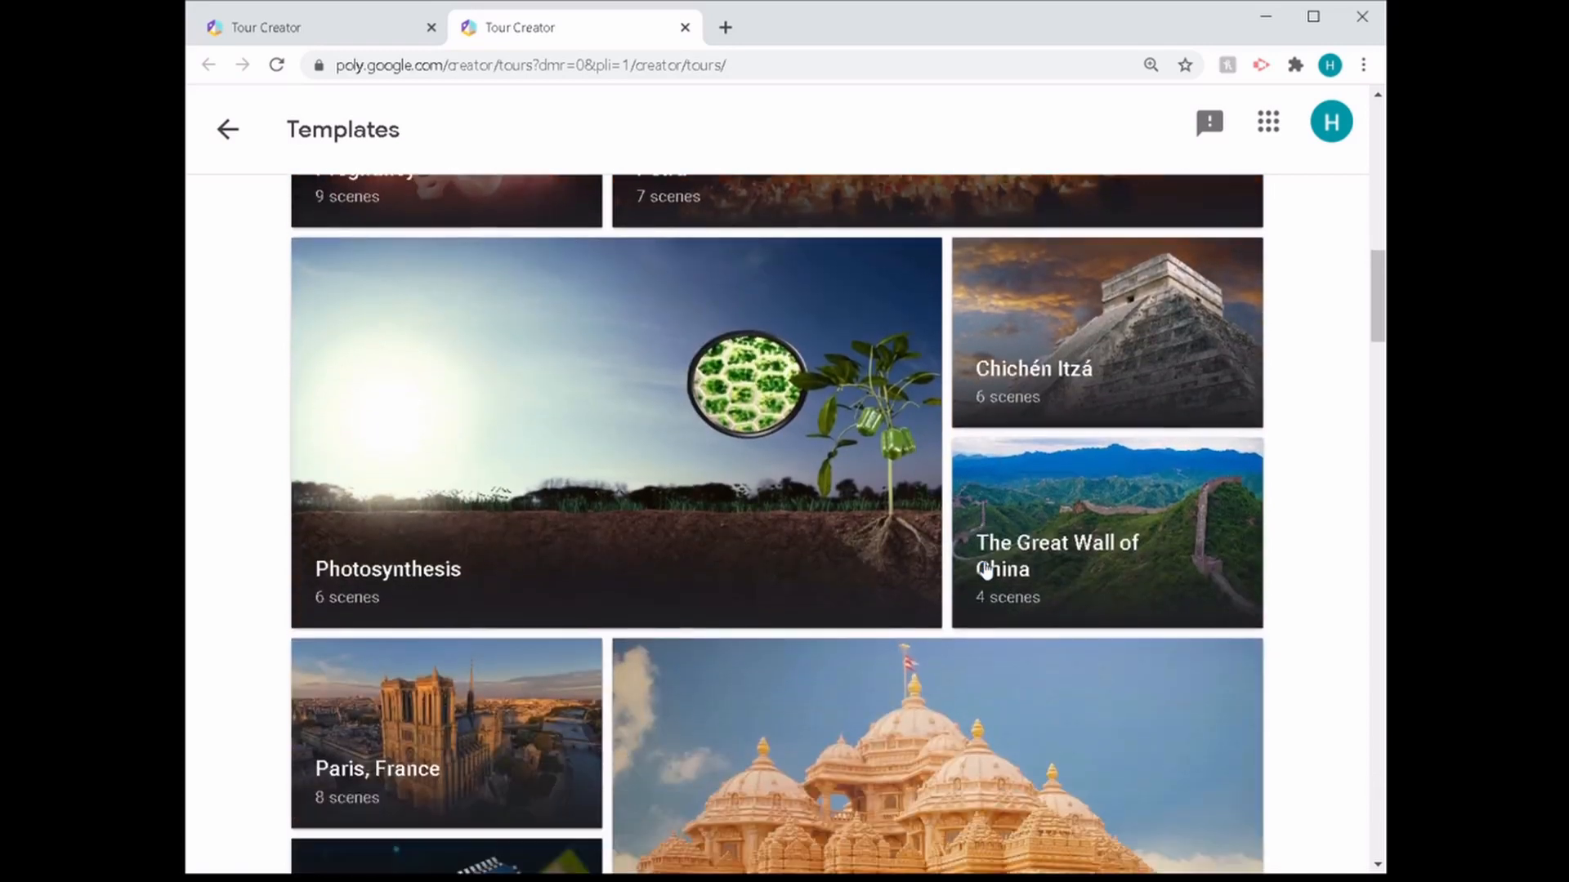
scroll(986, 569, "down", 5)
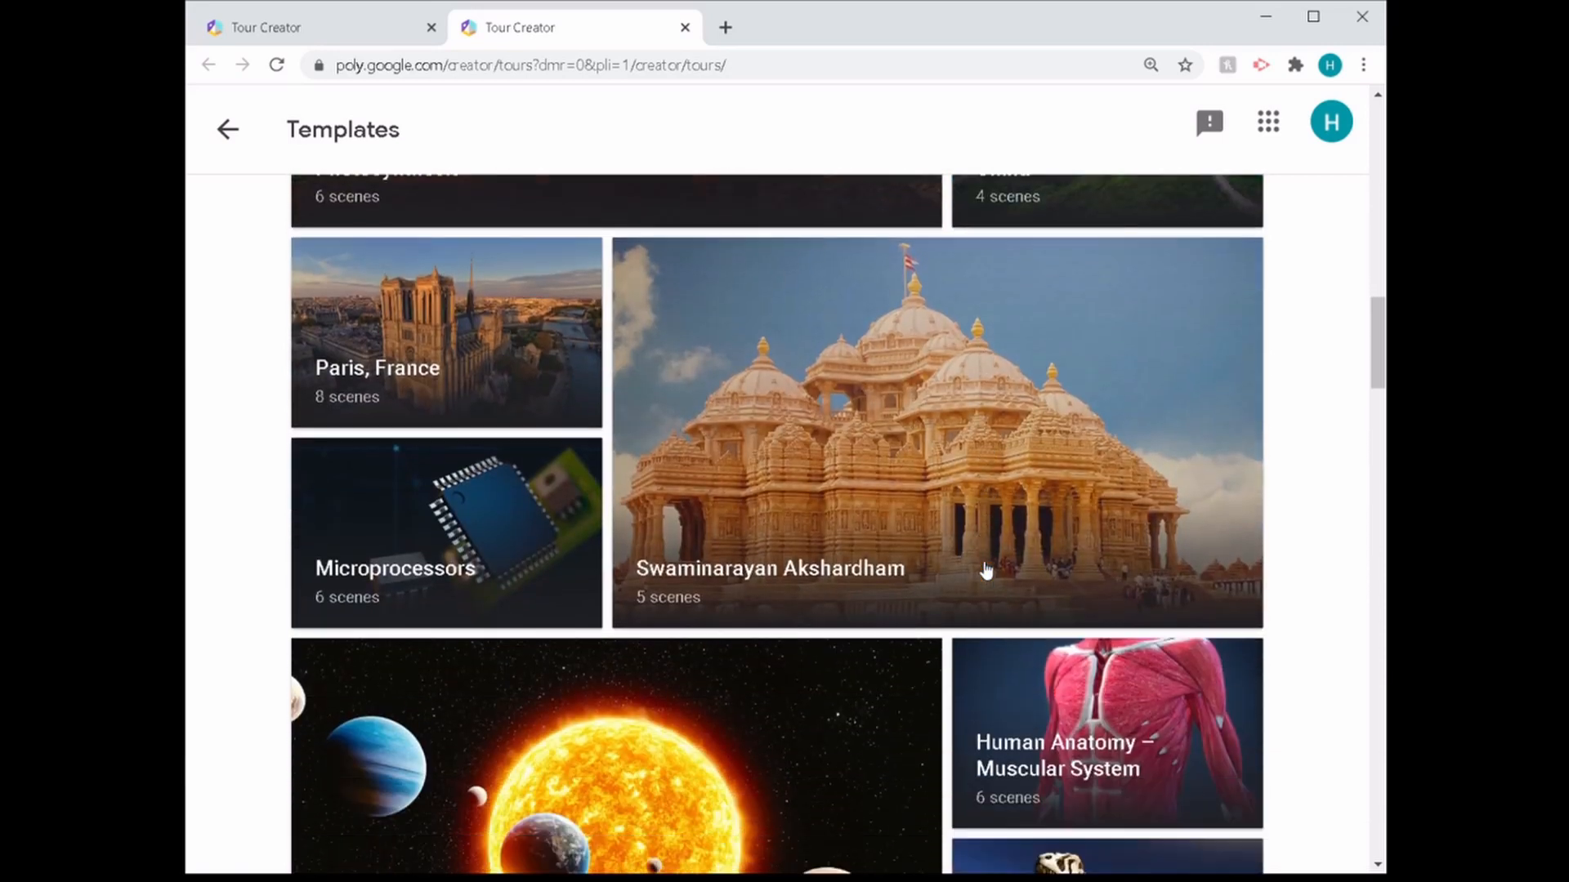
scroll(987, 570, "down", 3)
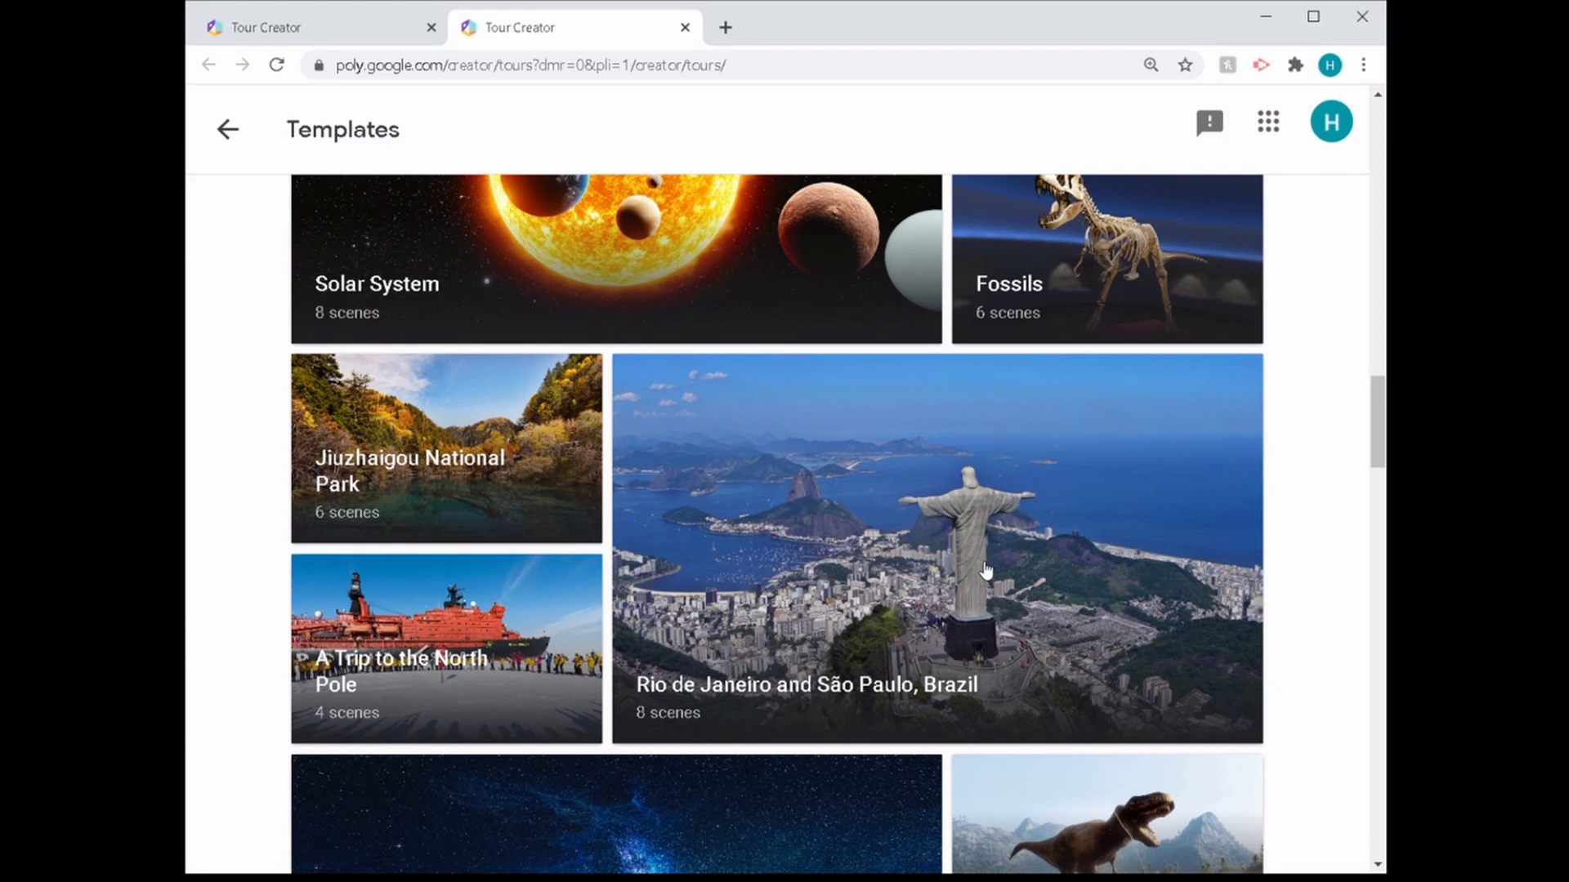
Copy the Rio de Janeiro and São Paulo, Brazil template and review its title and description
left_click(986, 570)
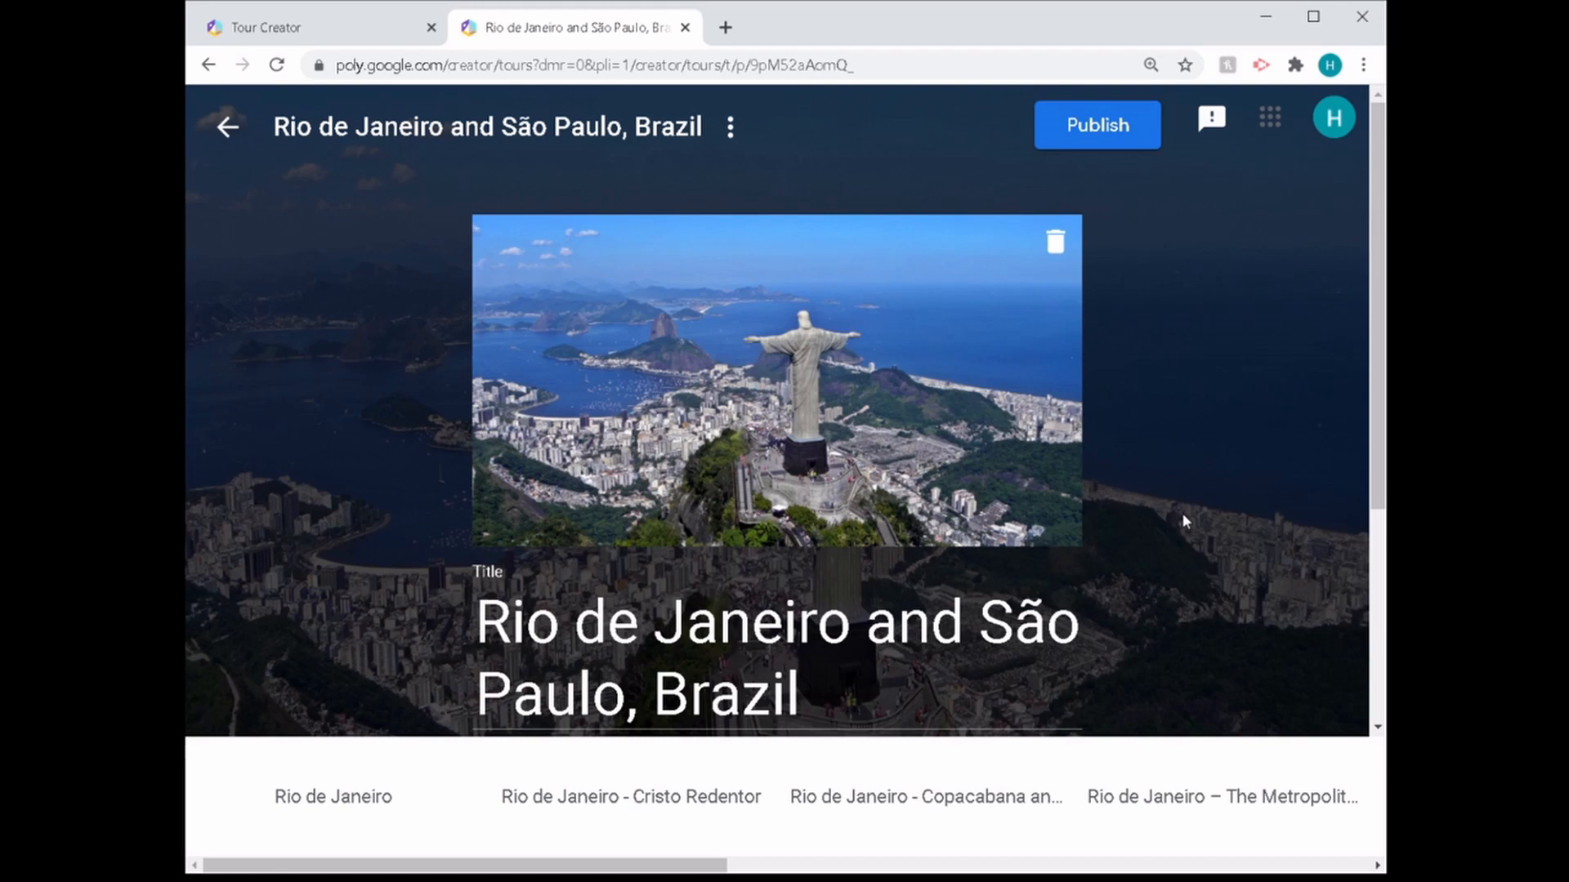
scroll(1183, 520, "down", 4)
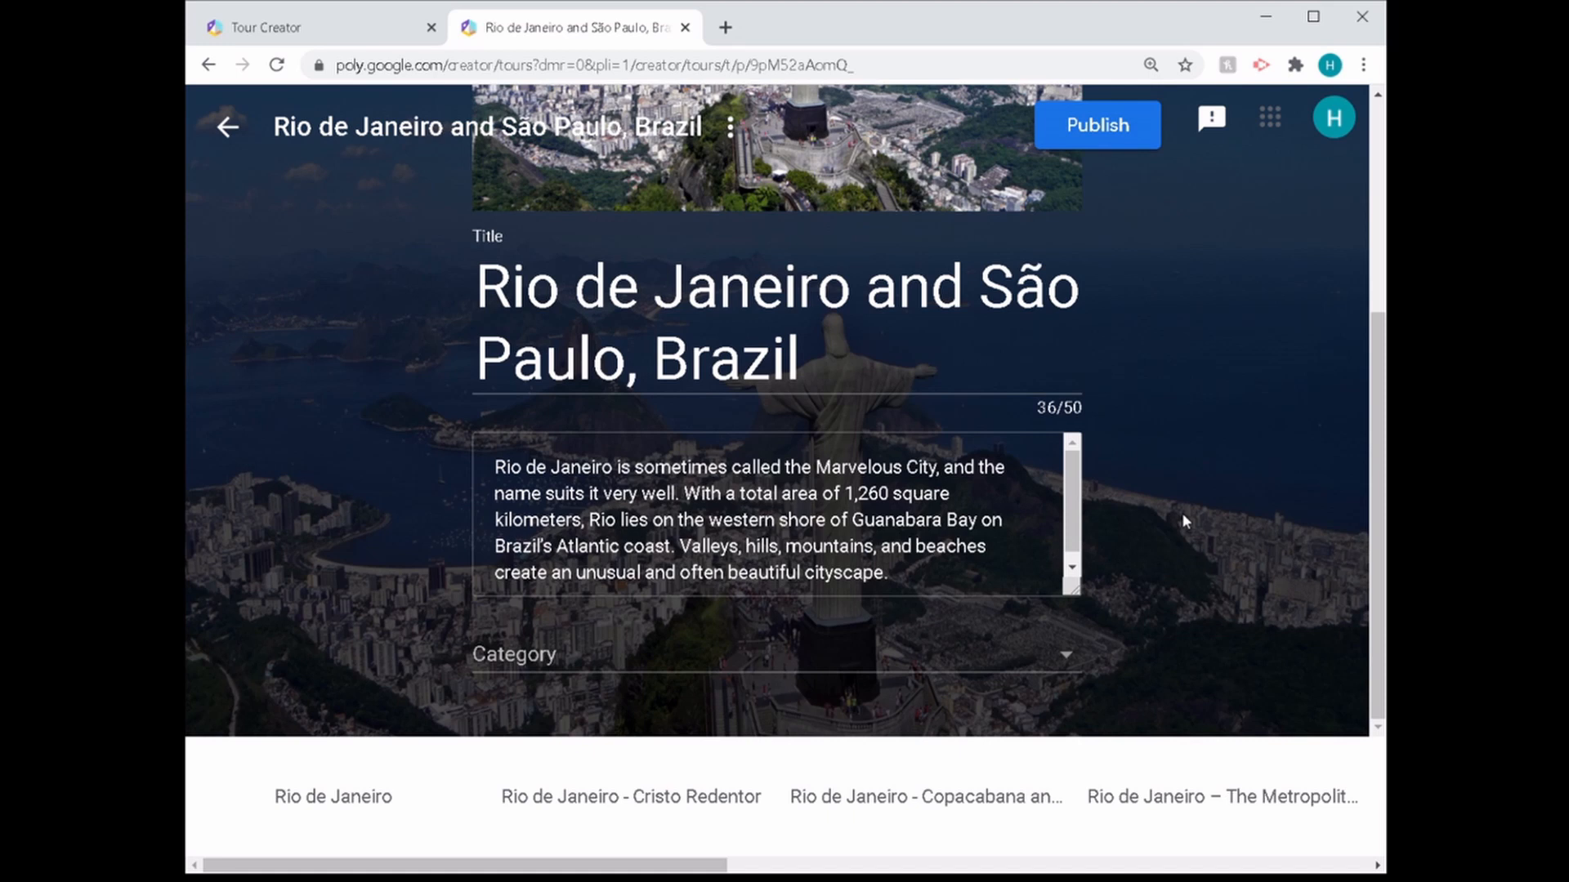
scroll(1188, 466, "up", 1)
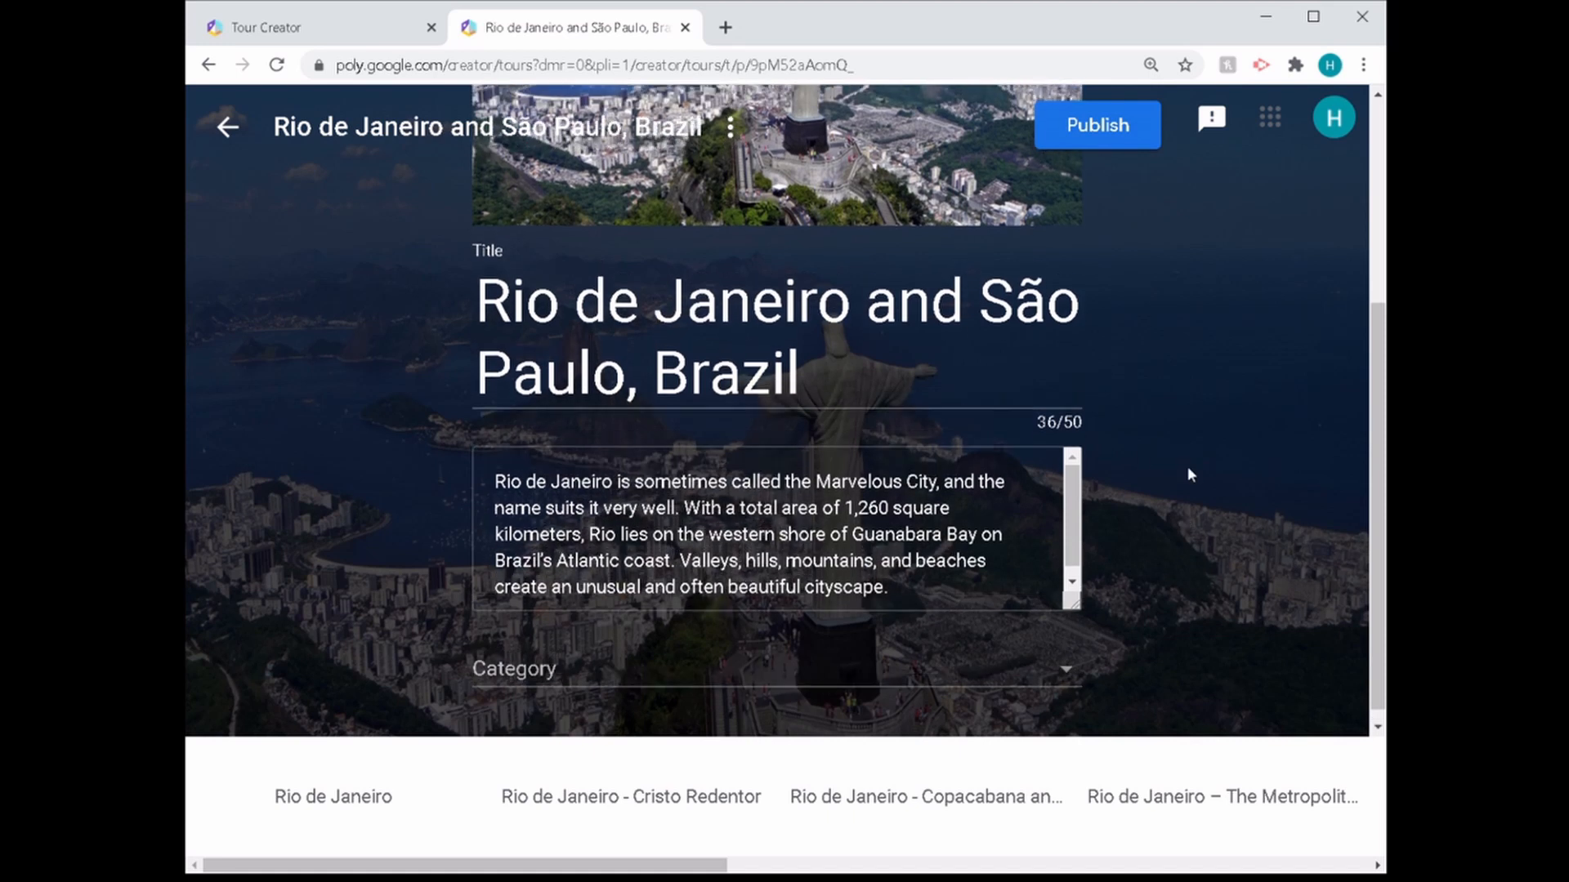
scroll(1186, 326, "up", 3)
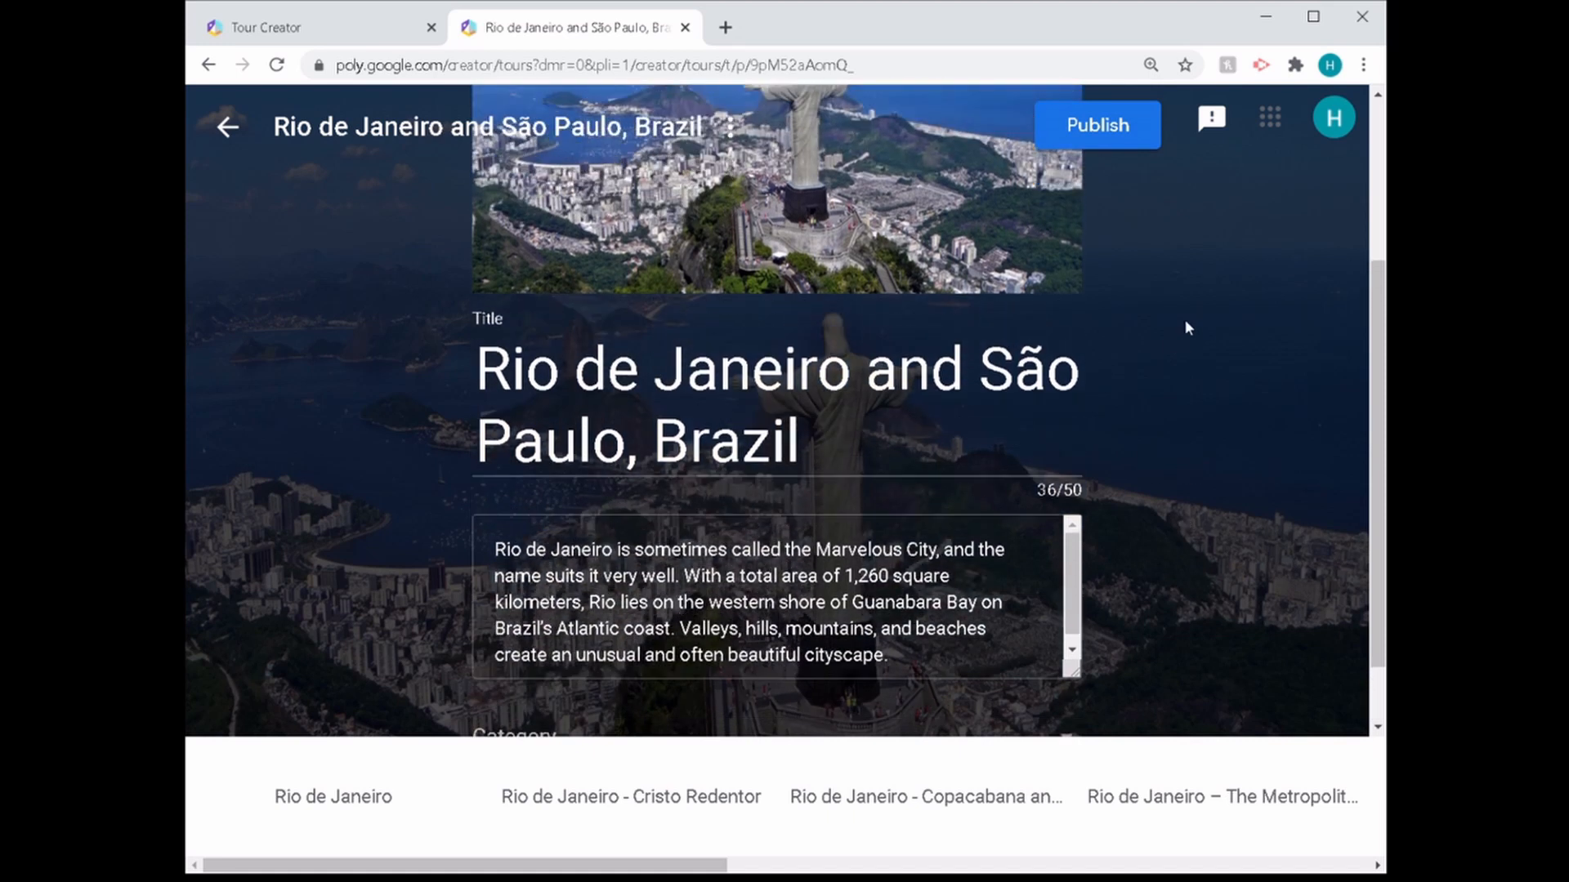
scroll(1243, 613, "down", 4)
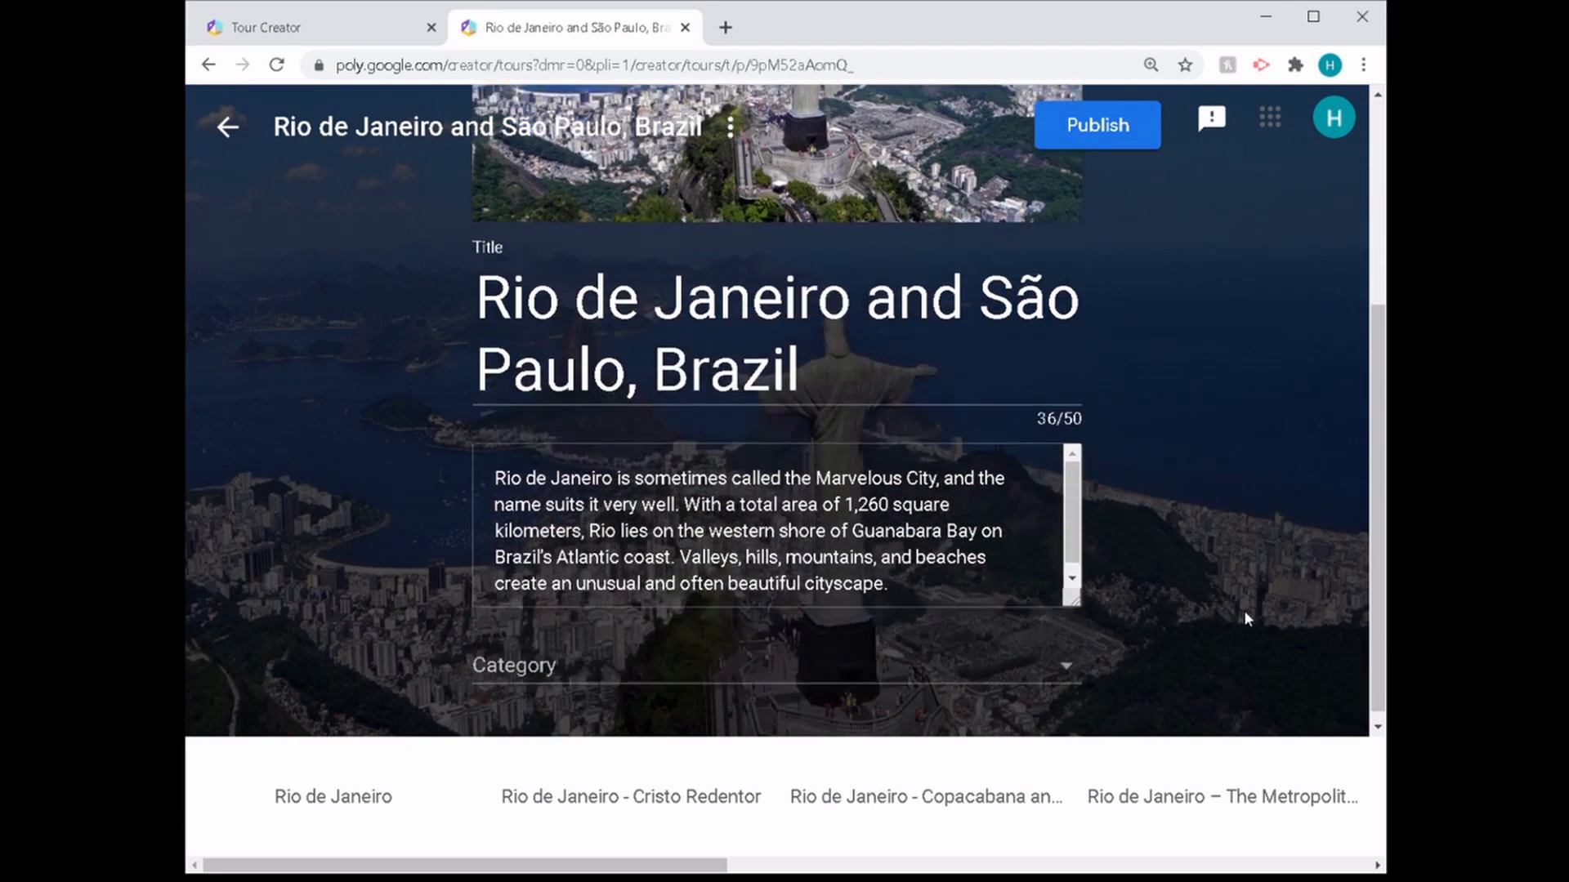
Open the Rio de Janeiro scene, look around the panorama, and view the Sugarloaf point of interest
left_click(376, 780)
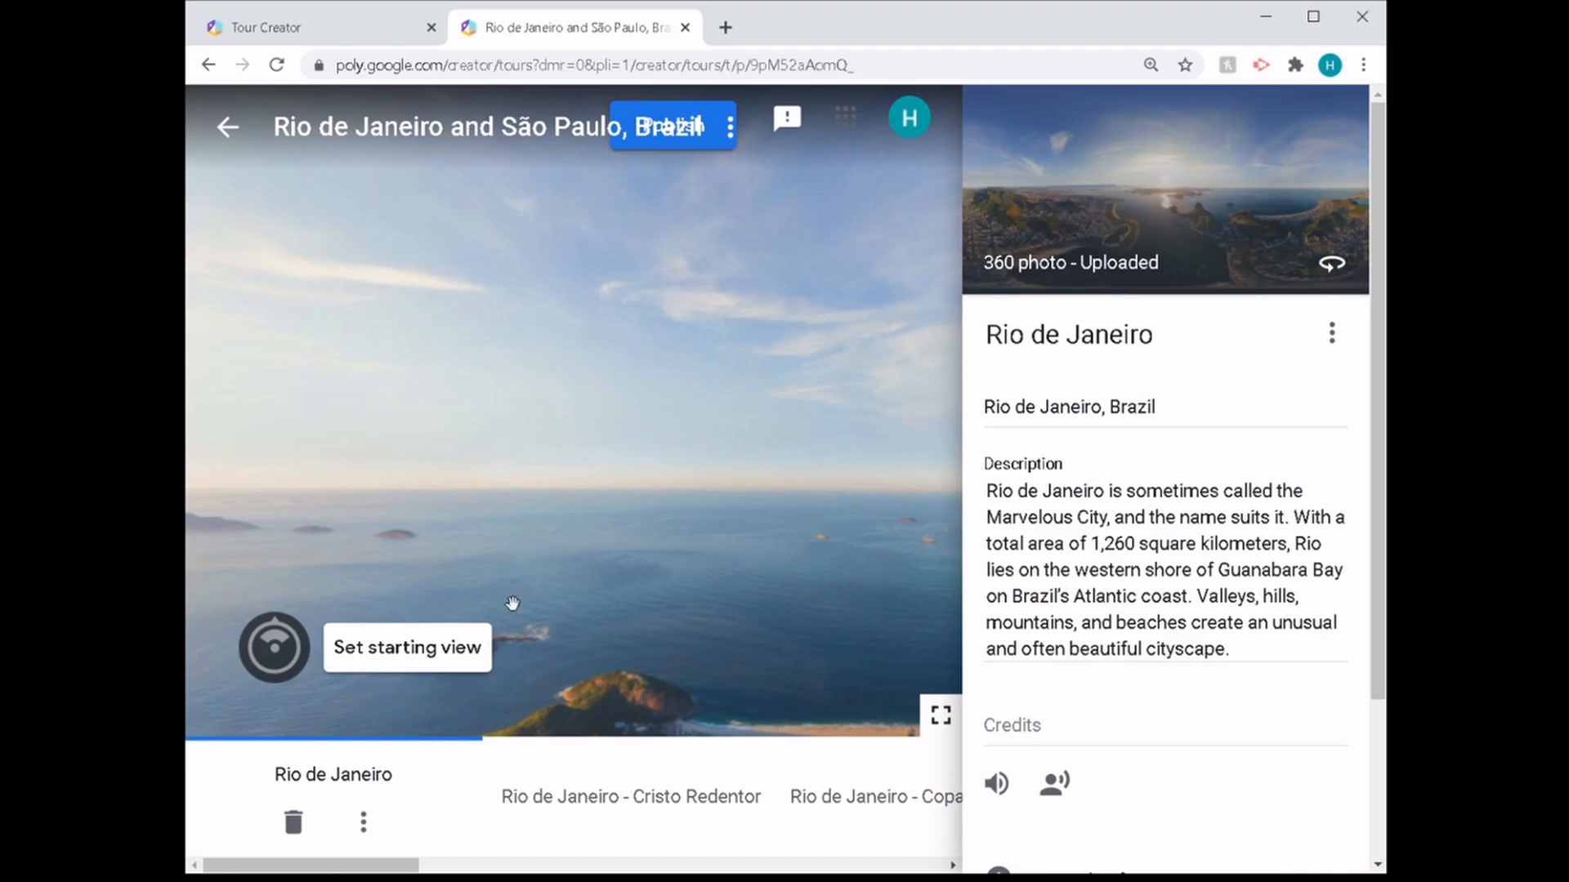
left_click_drag(750, 535, 521, 470)
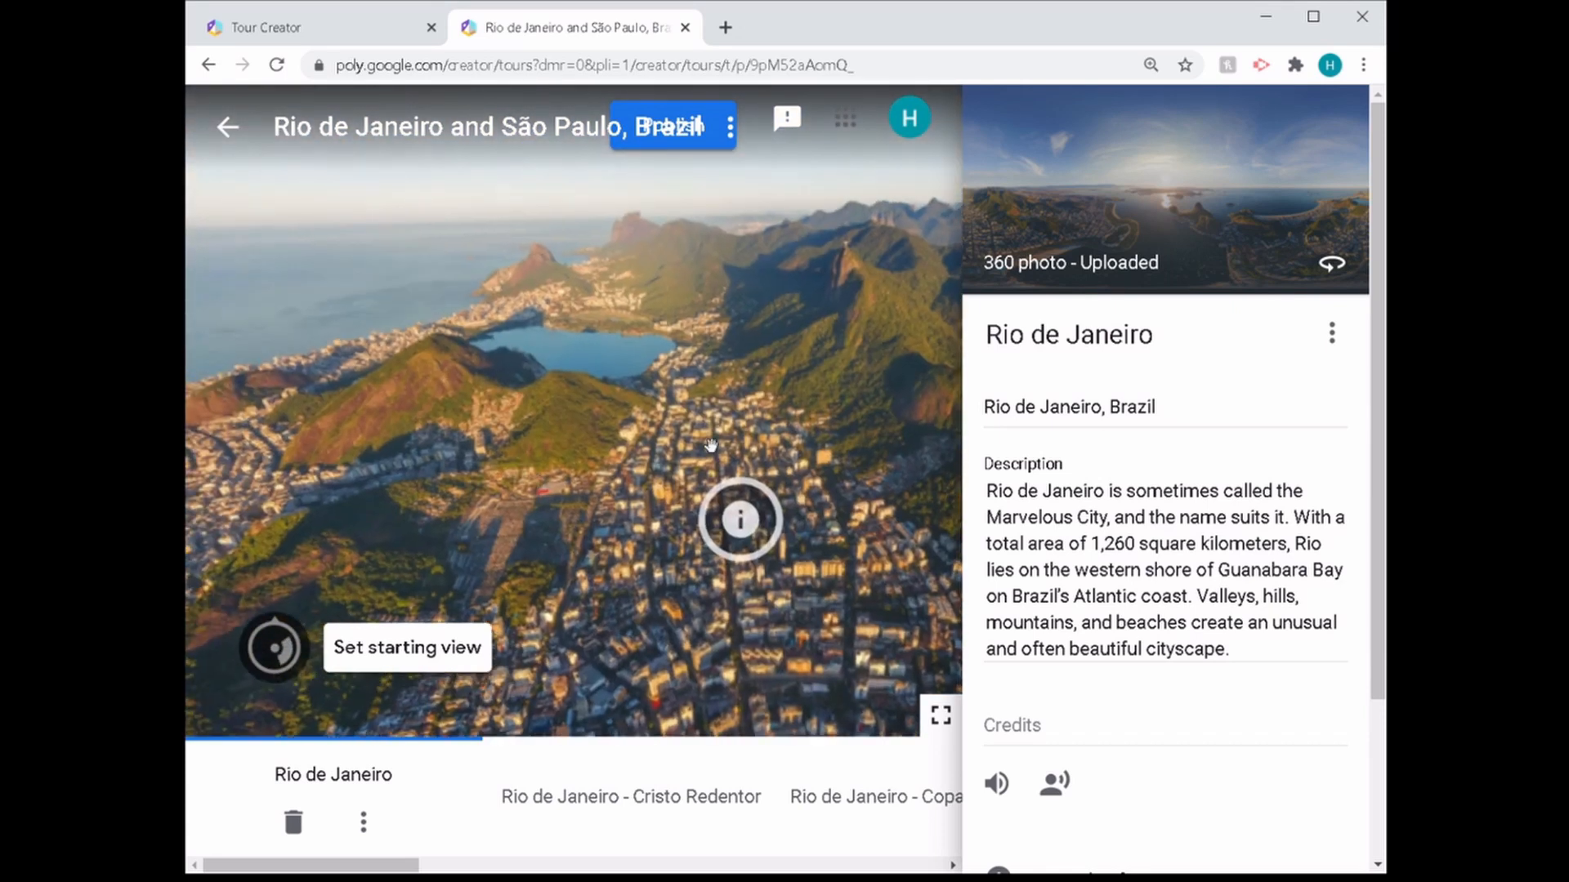
left_click_drag(711, 446, 597, 398)
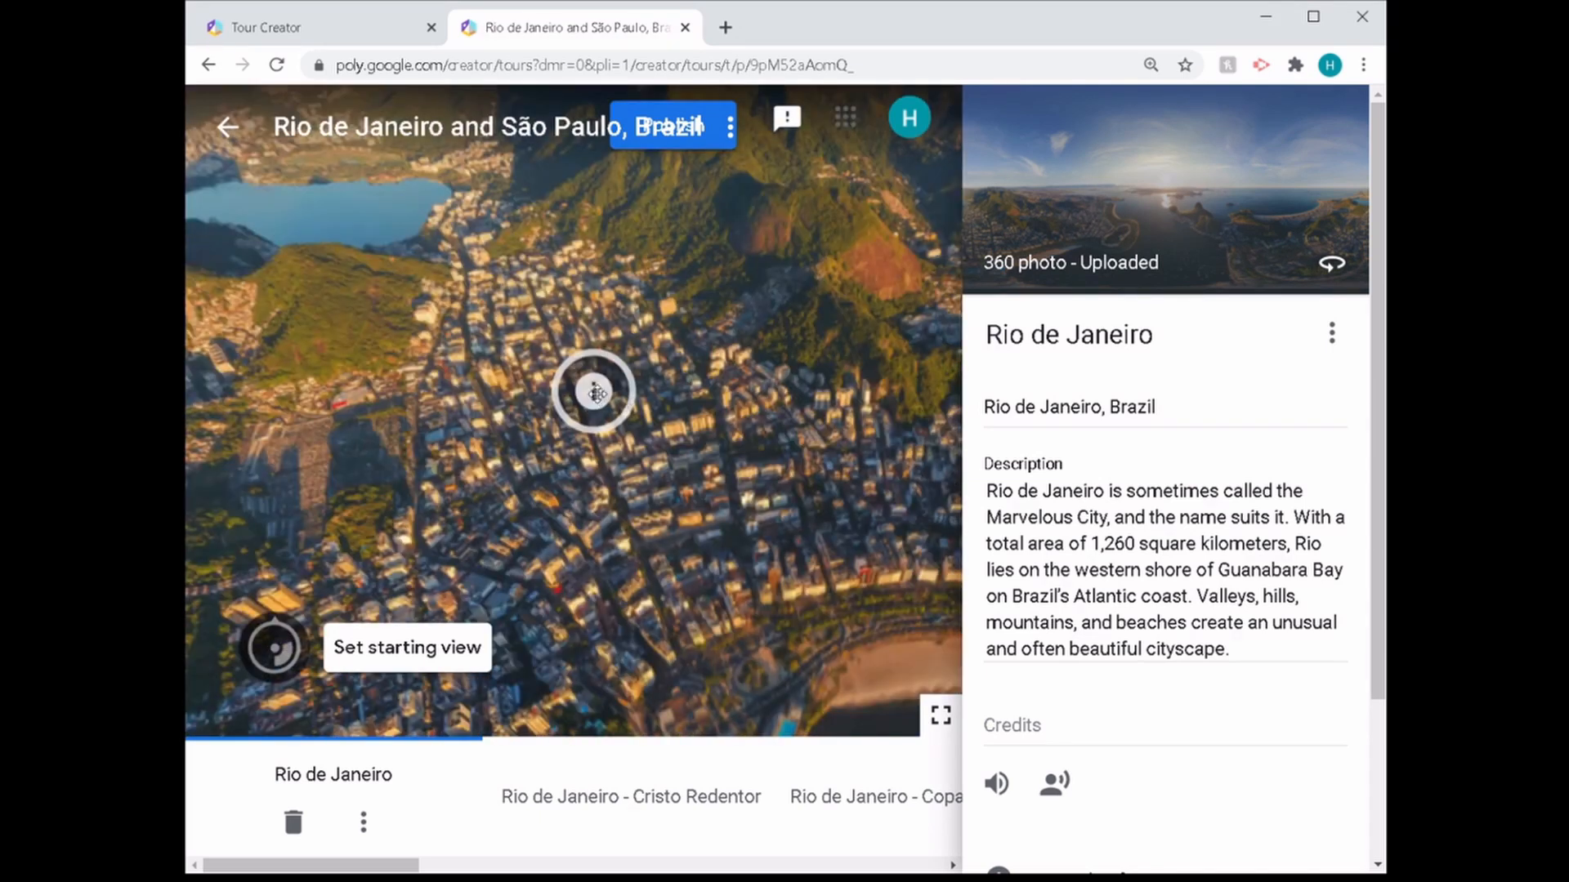
left_click(597, 393)
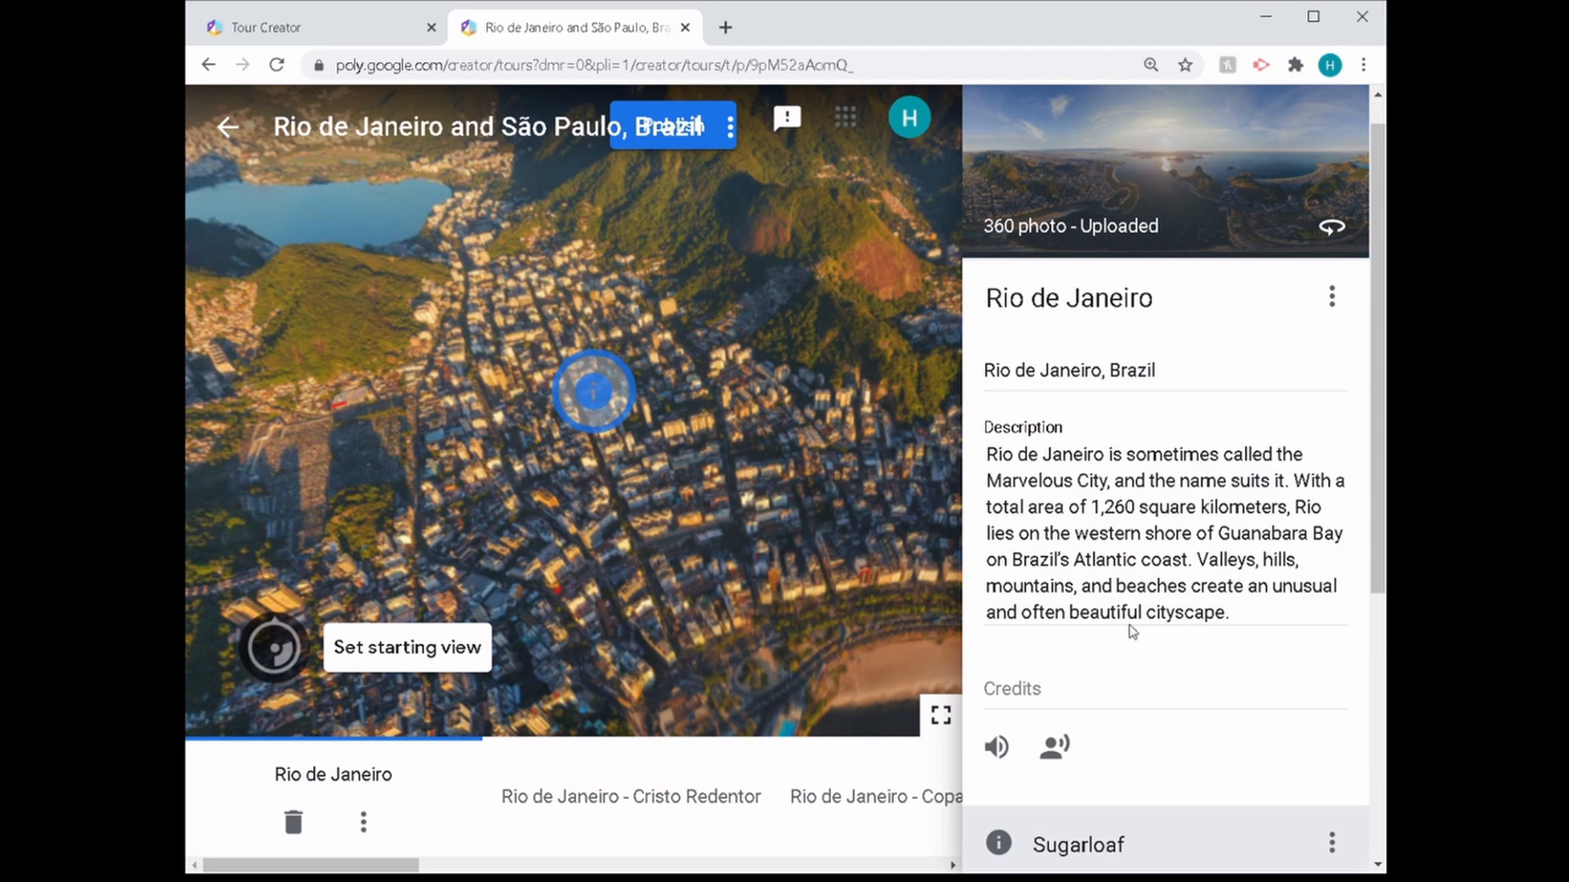
scroll(1131, 632, "down", 4)
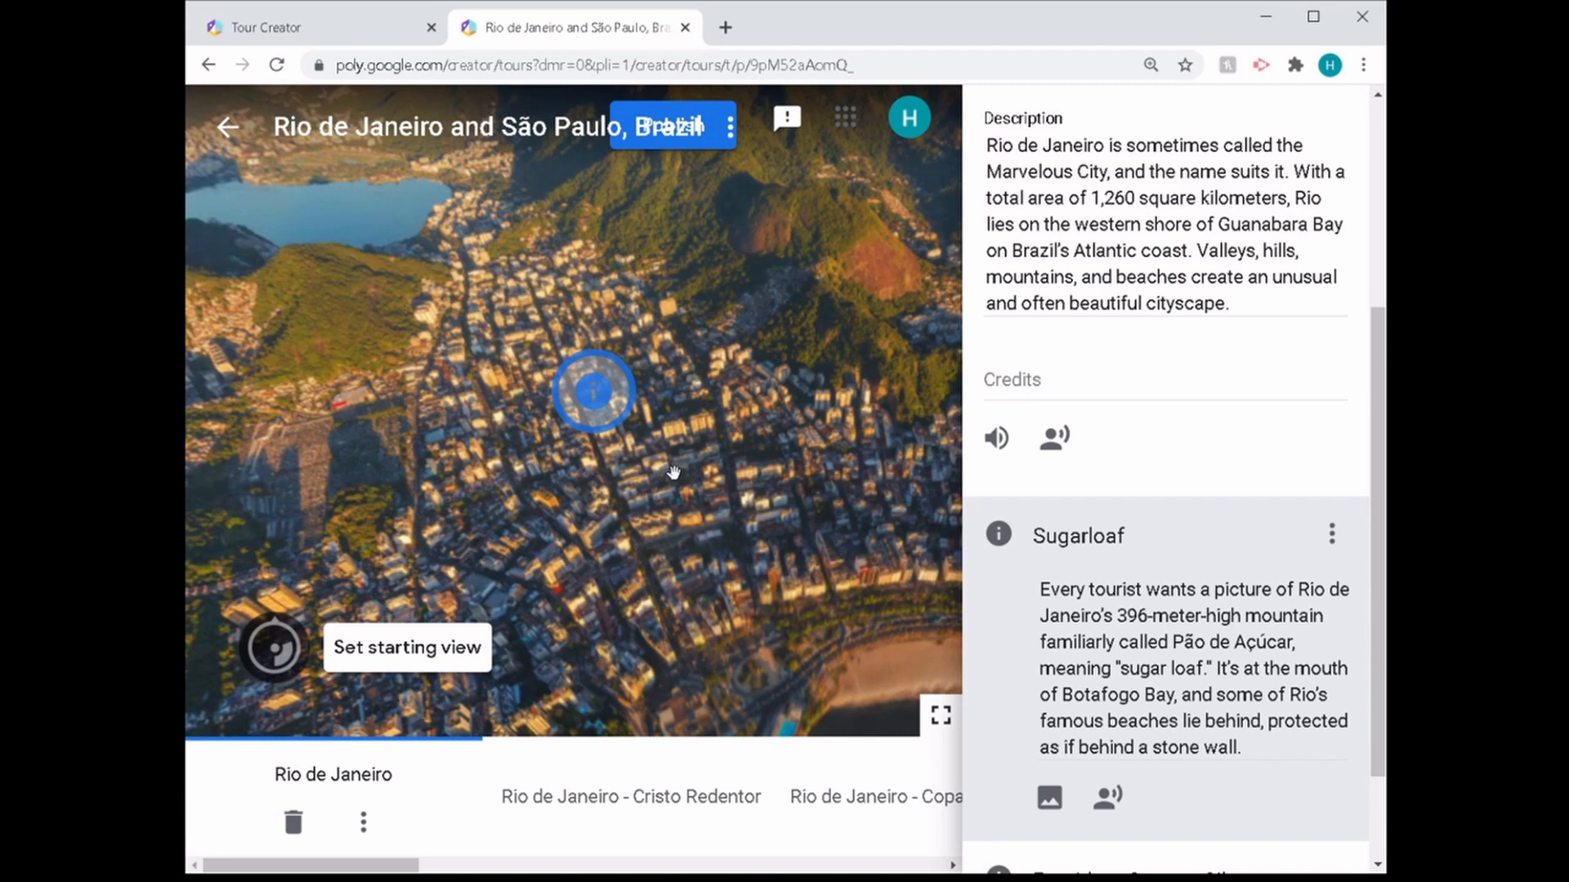
left_click_drag(674, 472, 793, 476)
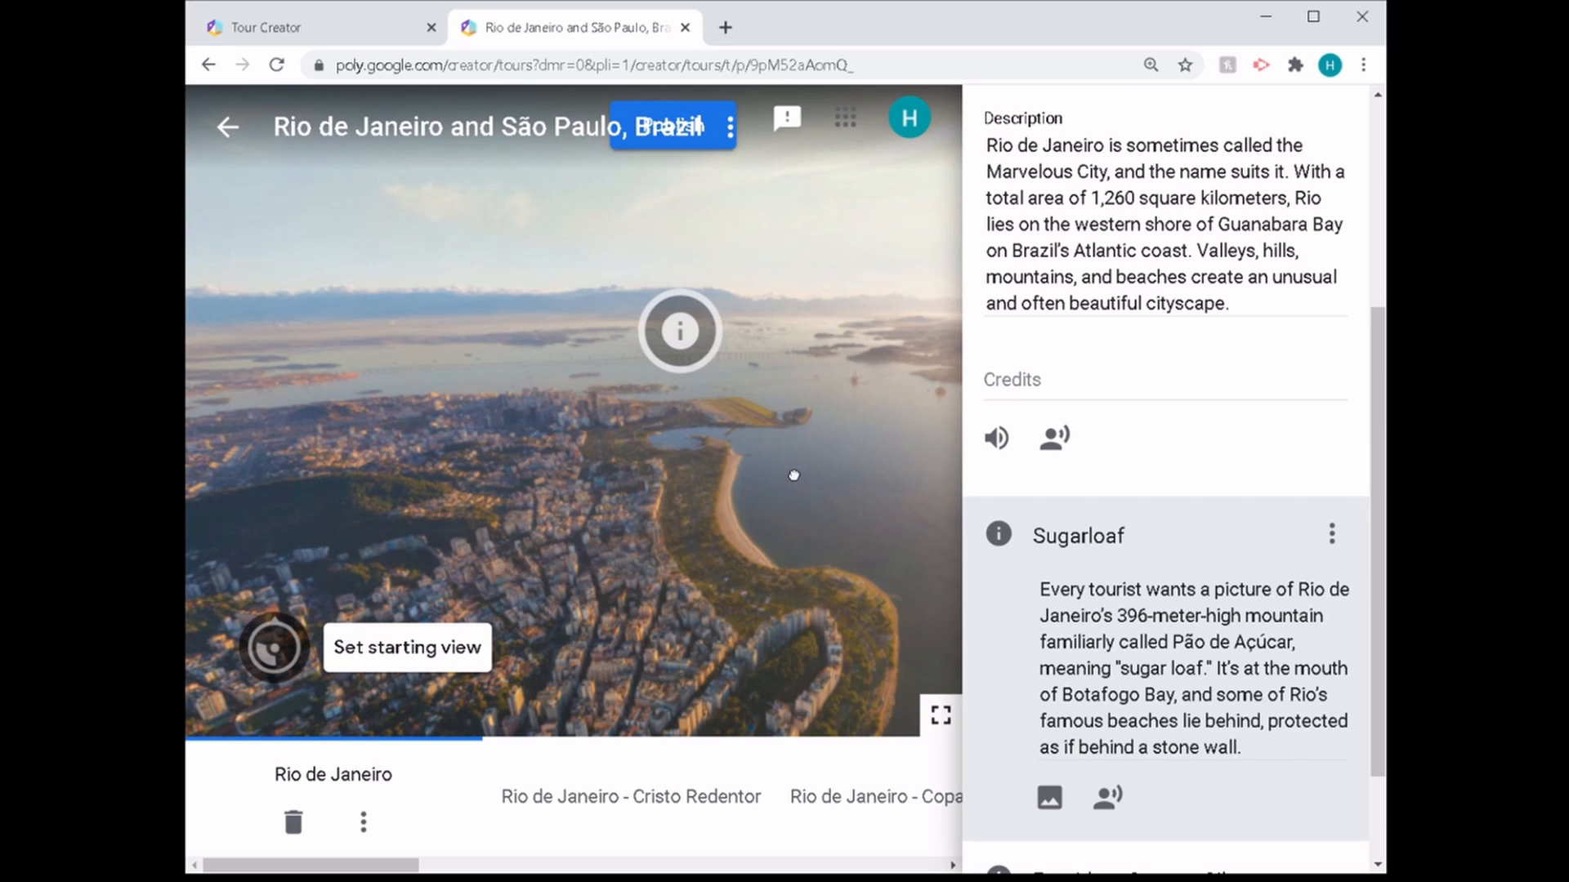
Select the point of interest over the bay, ending on the Copacabana and Ipanema scene
left_click(679, 331)
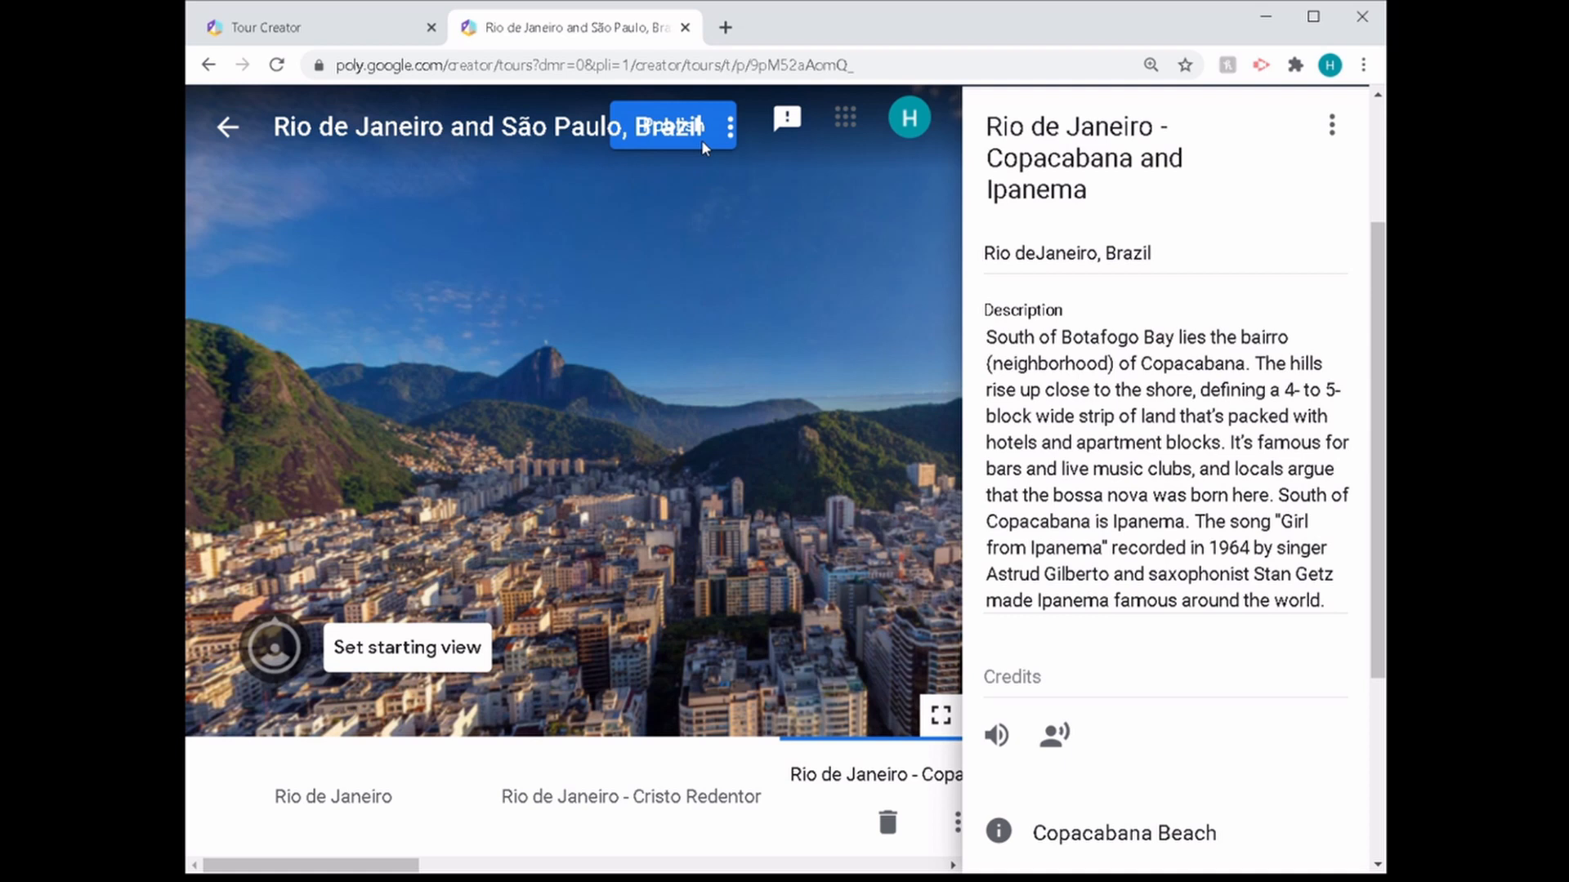
Publish the 8-scene Rio de Janeiro and São Paulo tour with Public visibility
left_click(660, 123)
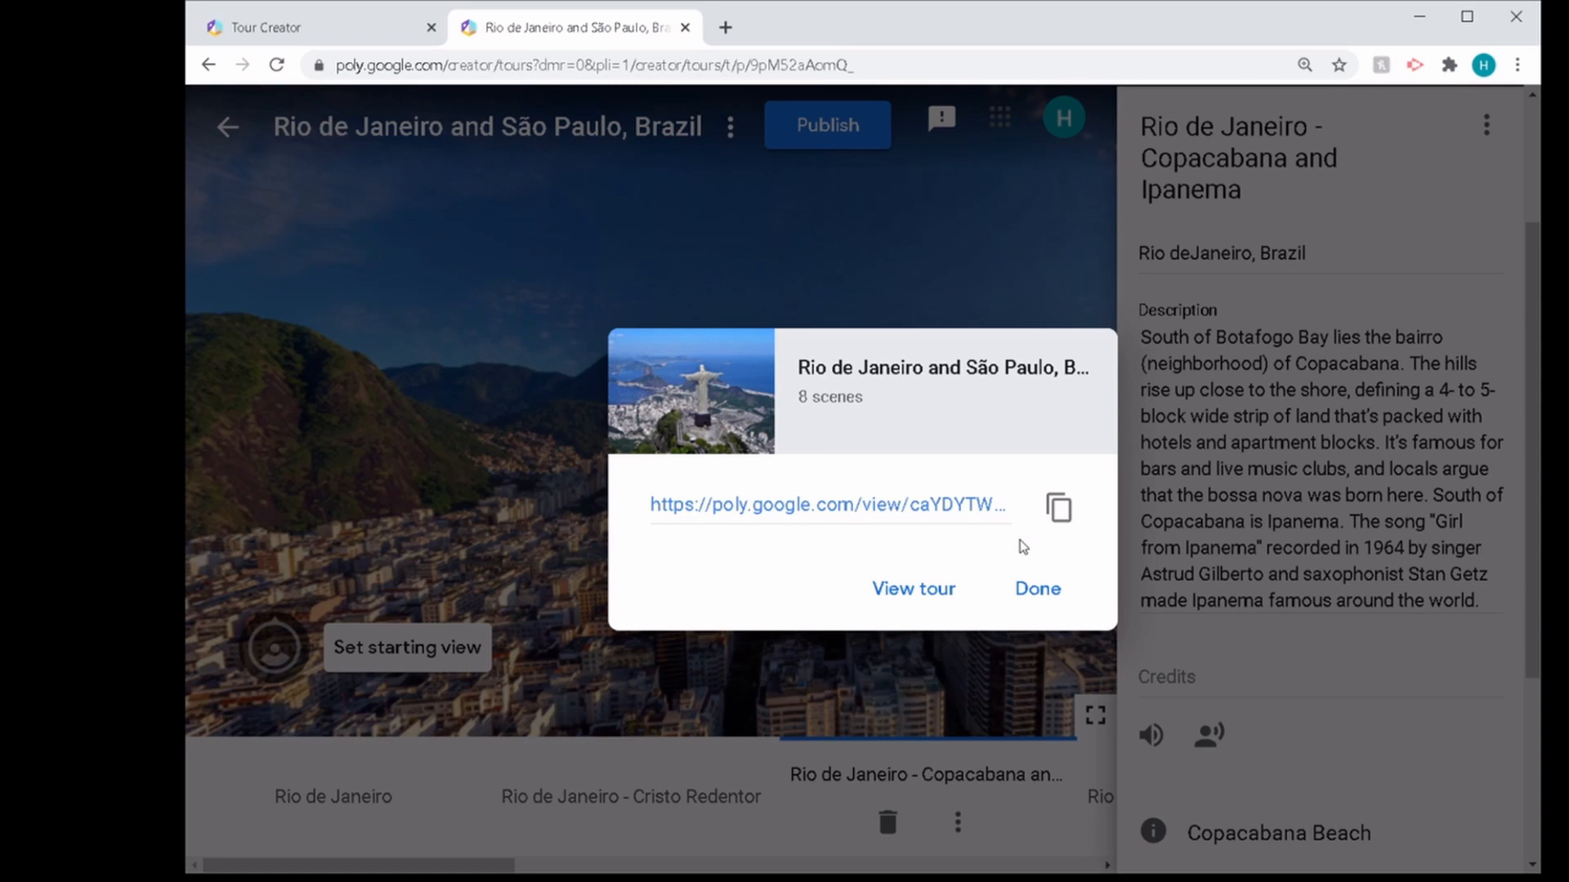
View the published Rio tour on Poly and step forward through its scenes
left_click(913, 589)
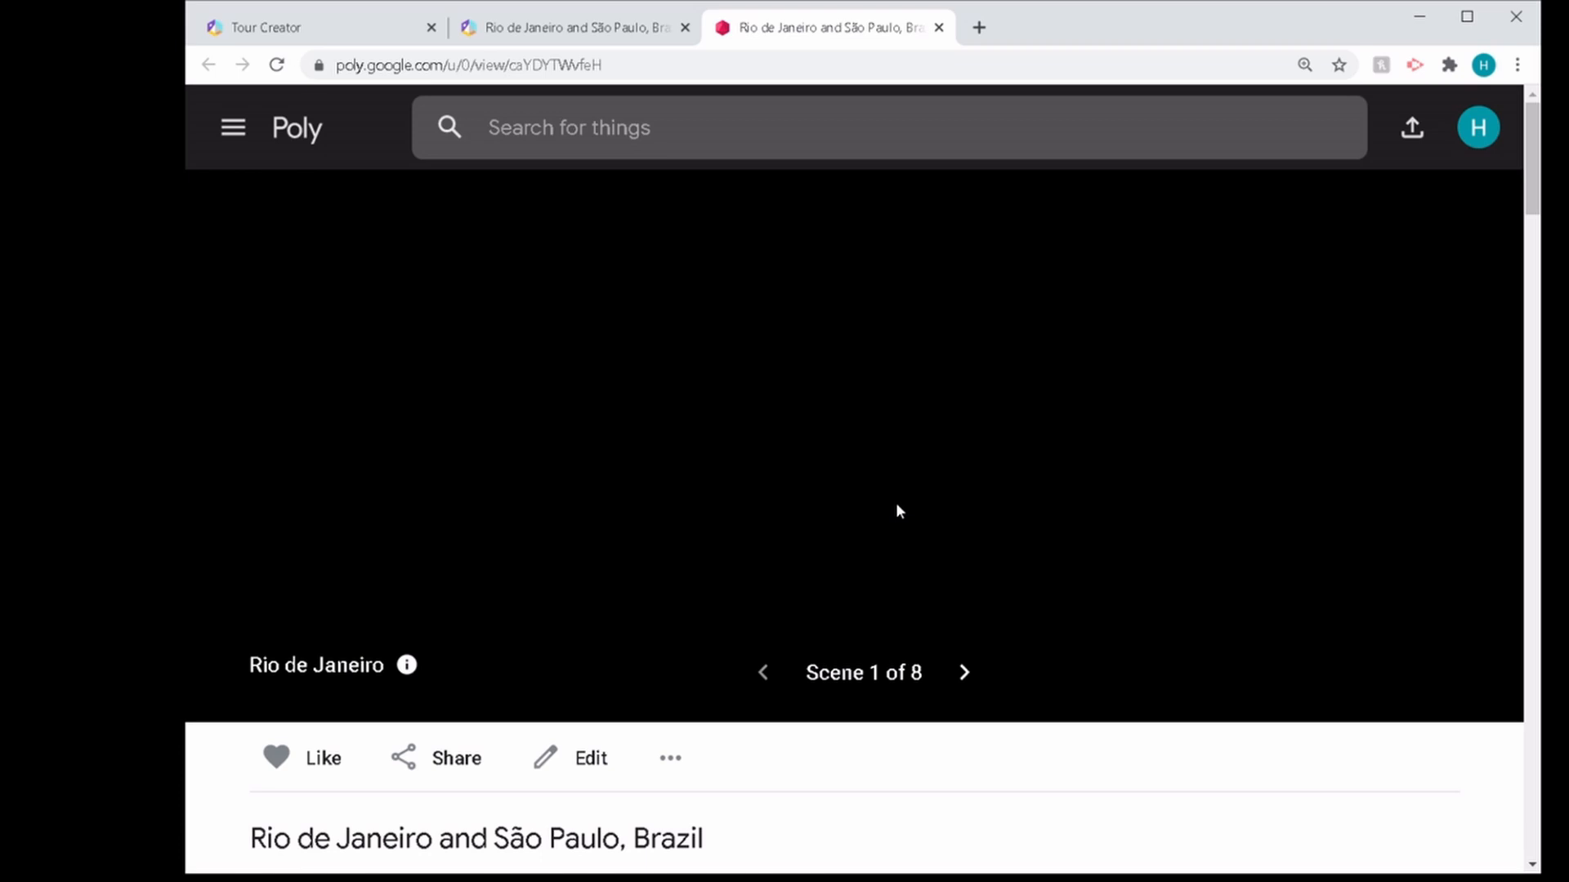
left_click(972, 682)
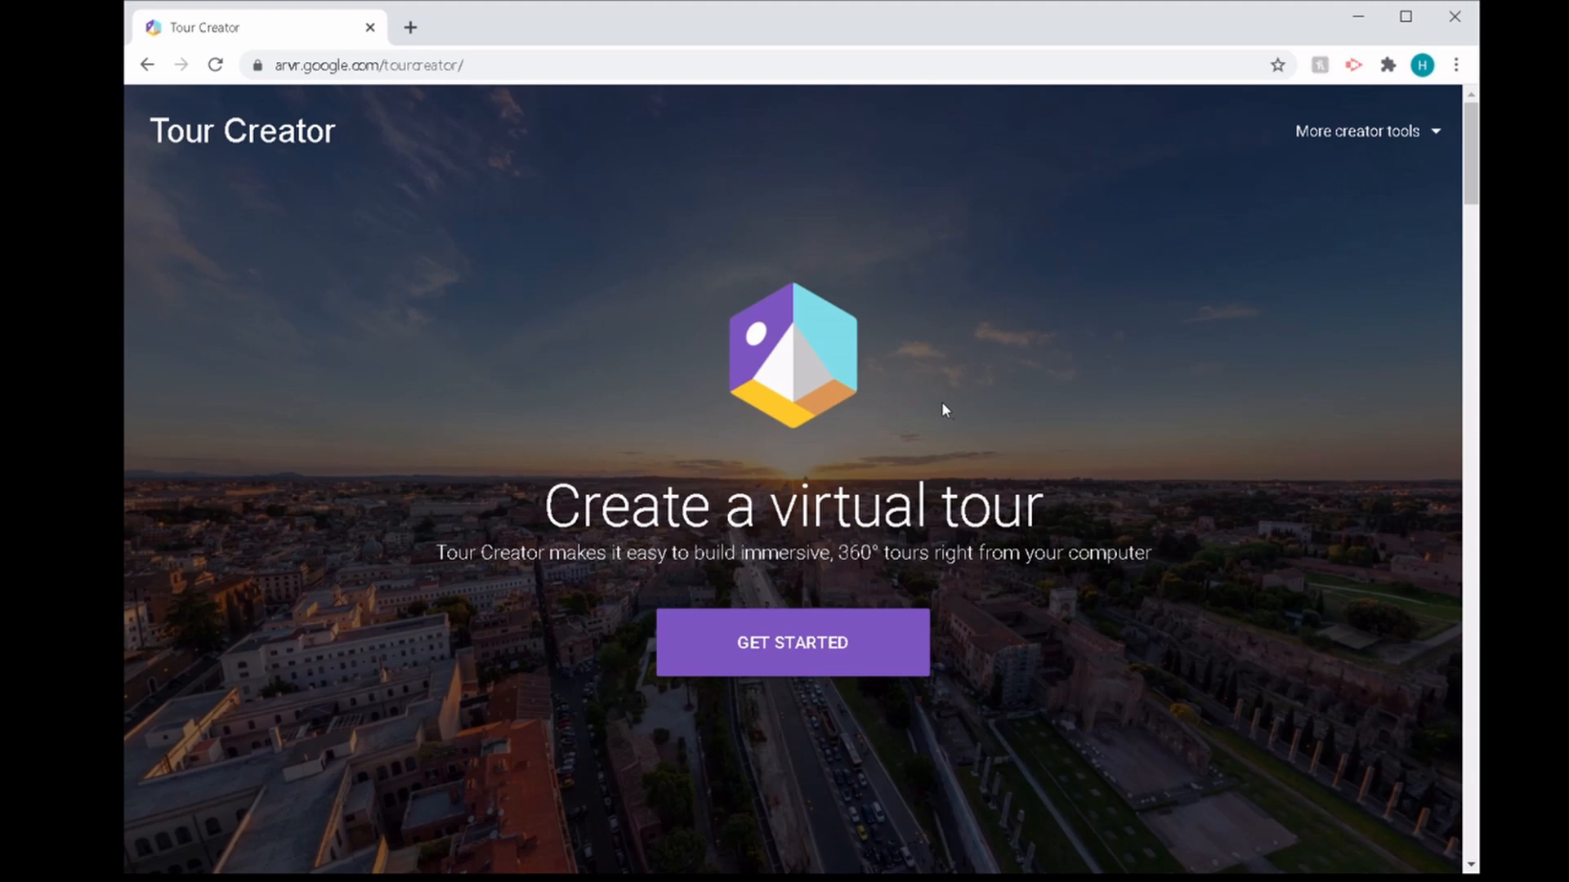
Start a new tour titled 'Lagos' with a Lagos, Nigeria LIC case-study description
left_click(836, 643)
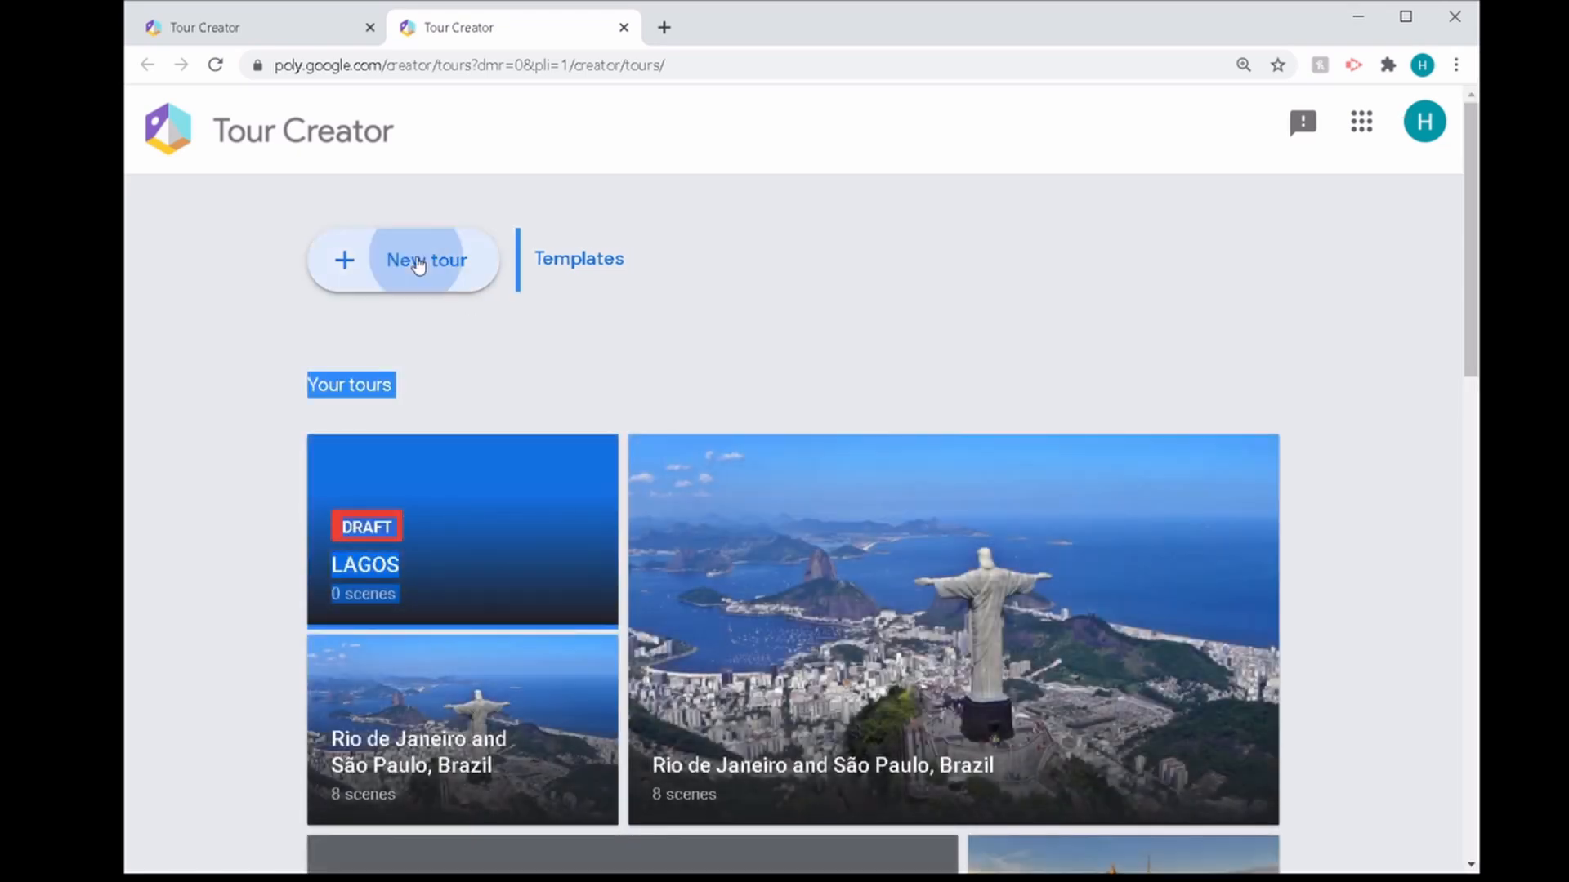
left_click(418, 266)
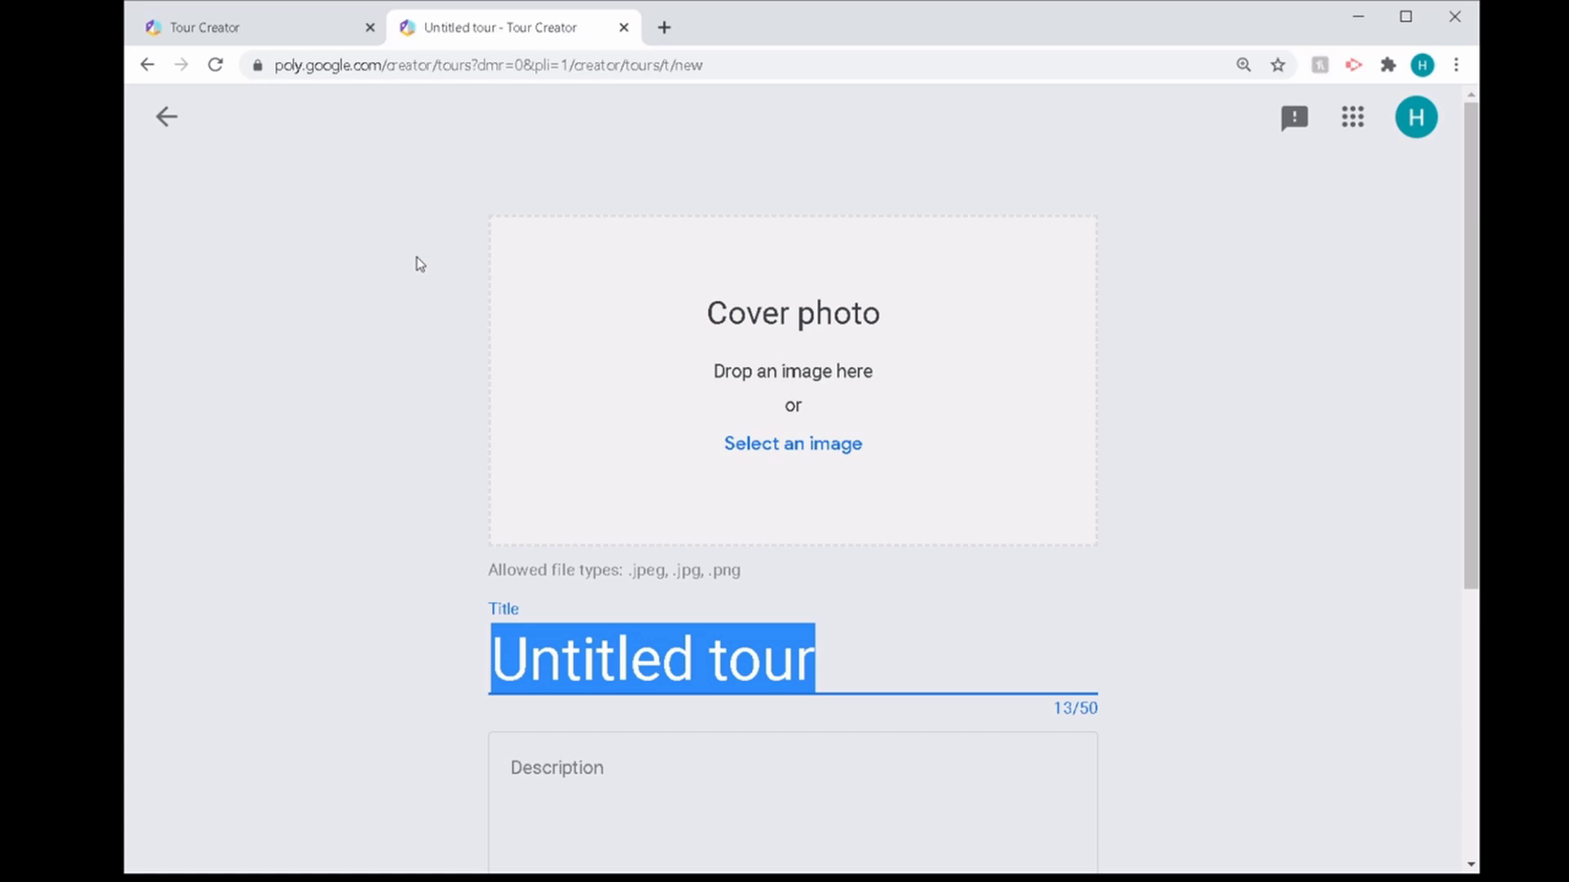
scroll(419, 263, "down", 2)
scroll(419, 264, "up", 1)
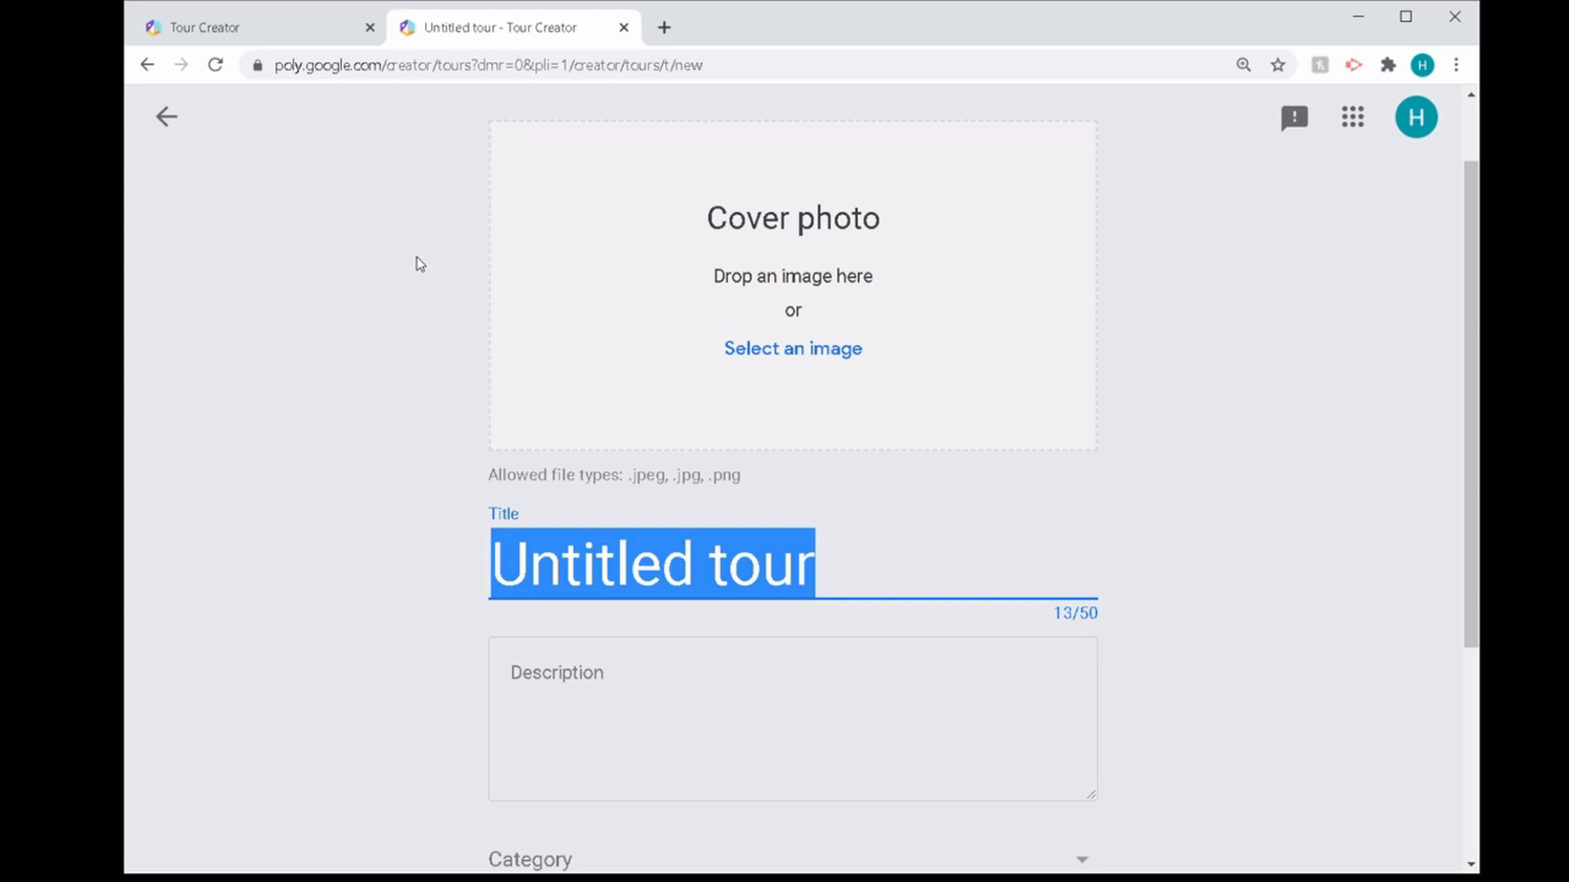
type("Lag")
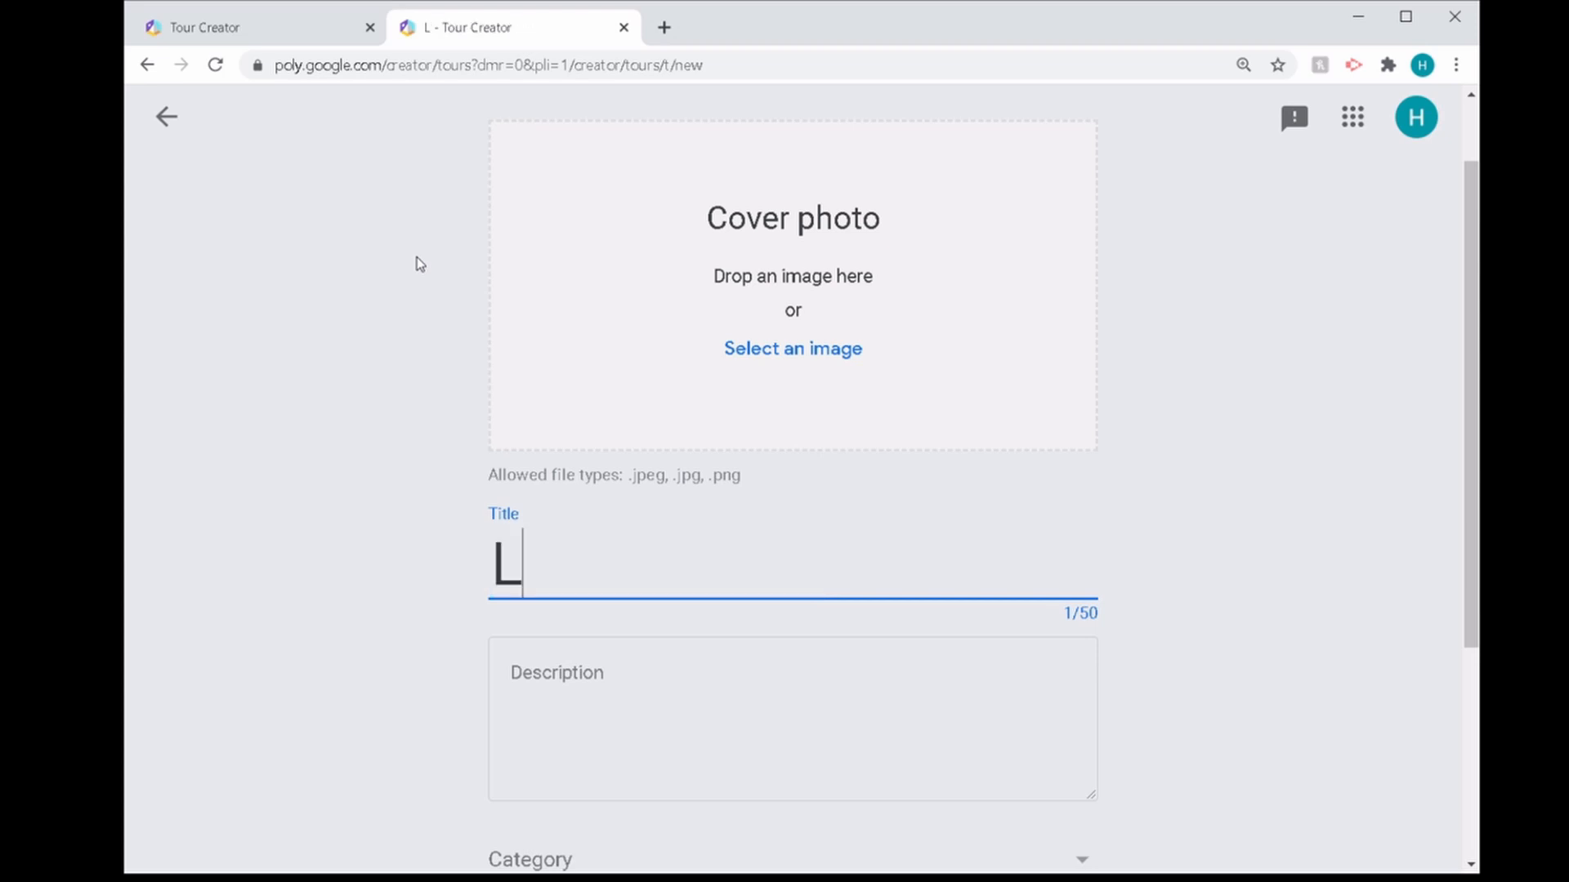
type("os")
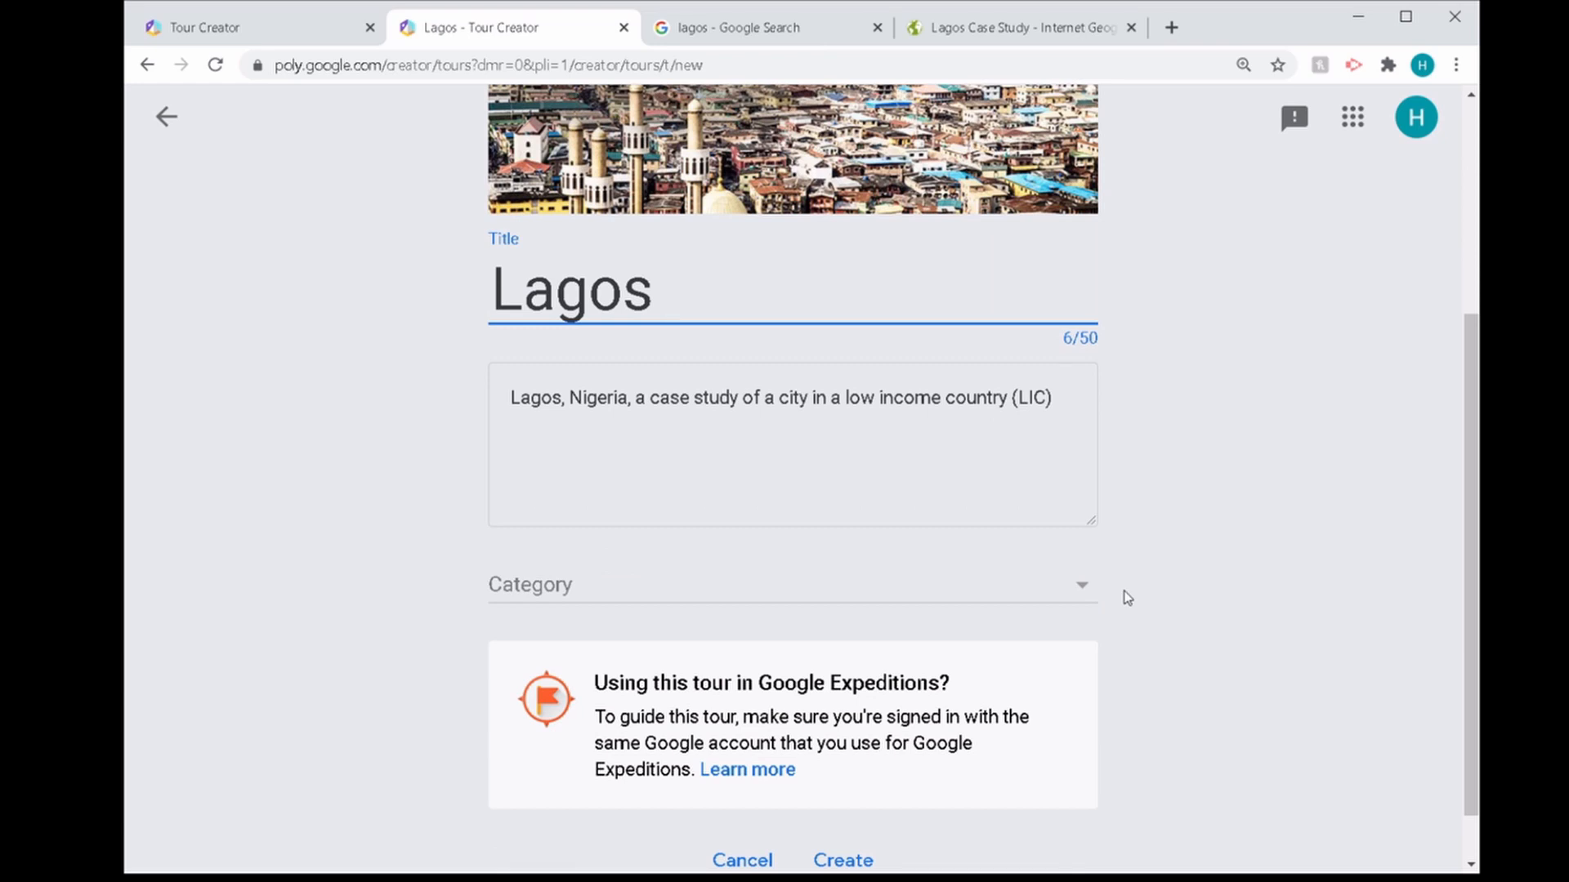
scroll(1126, 596, "down", 1)
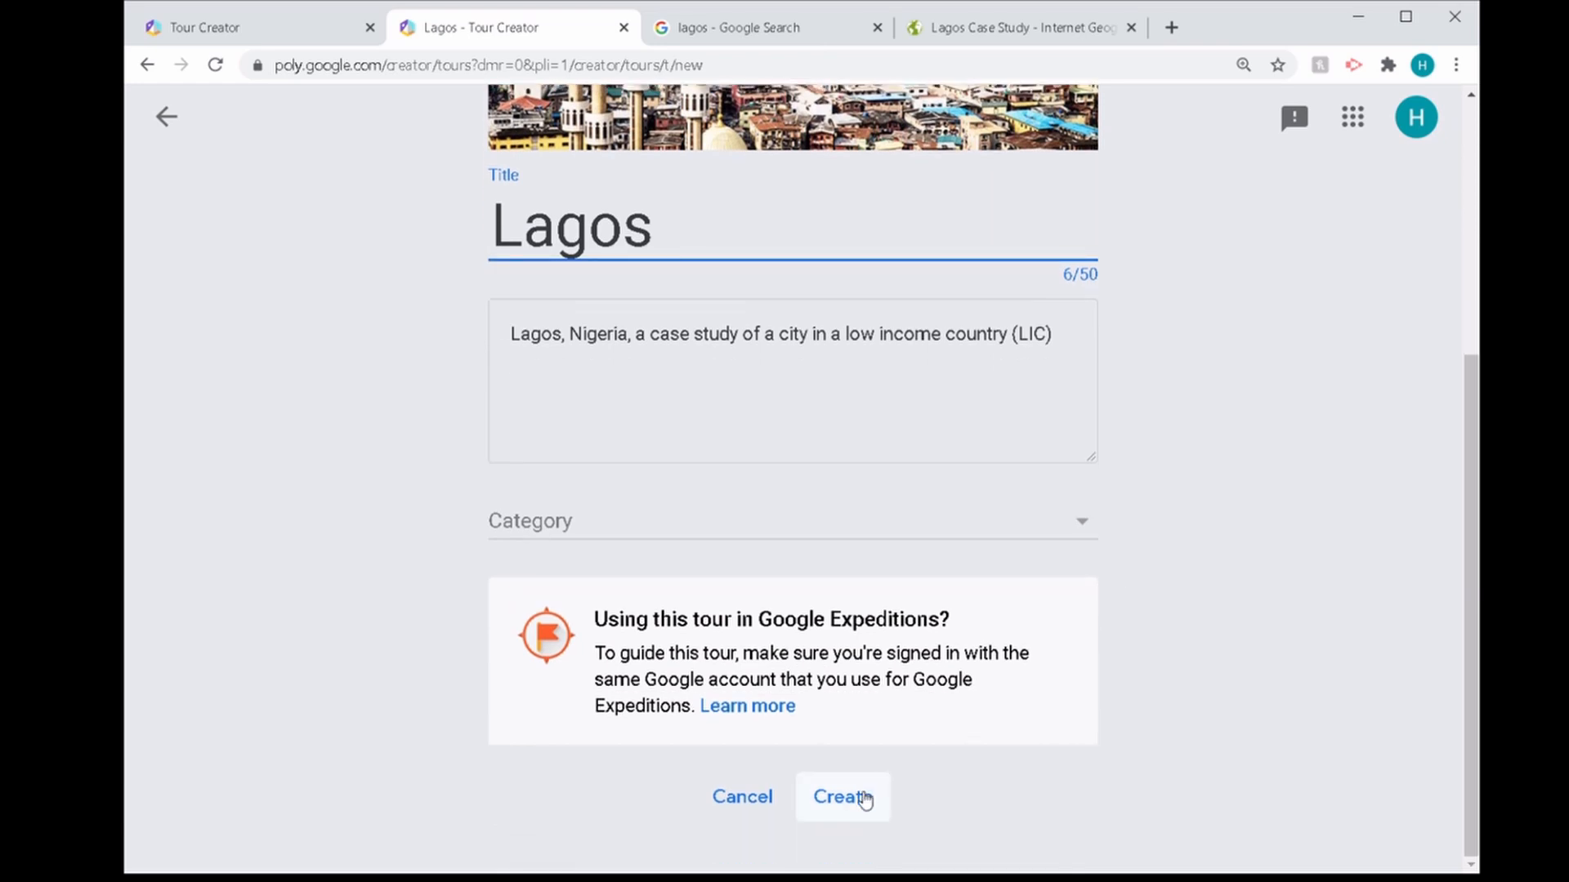
Create the Lagos tour and search 'Lagos makok' to bring Makoko, Lagos, Nigeria onto the map
left_click(865, 800)
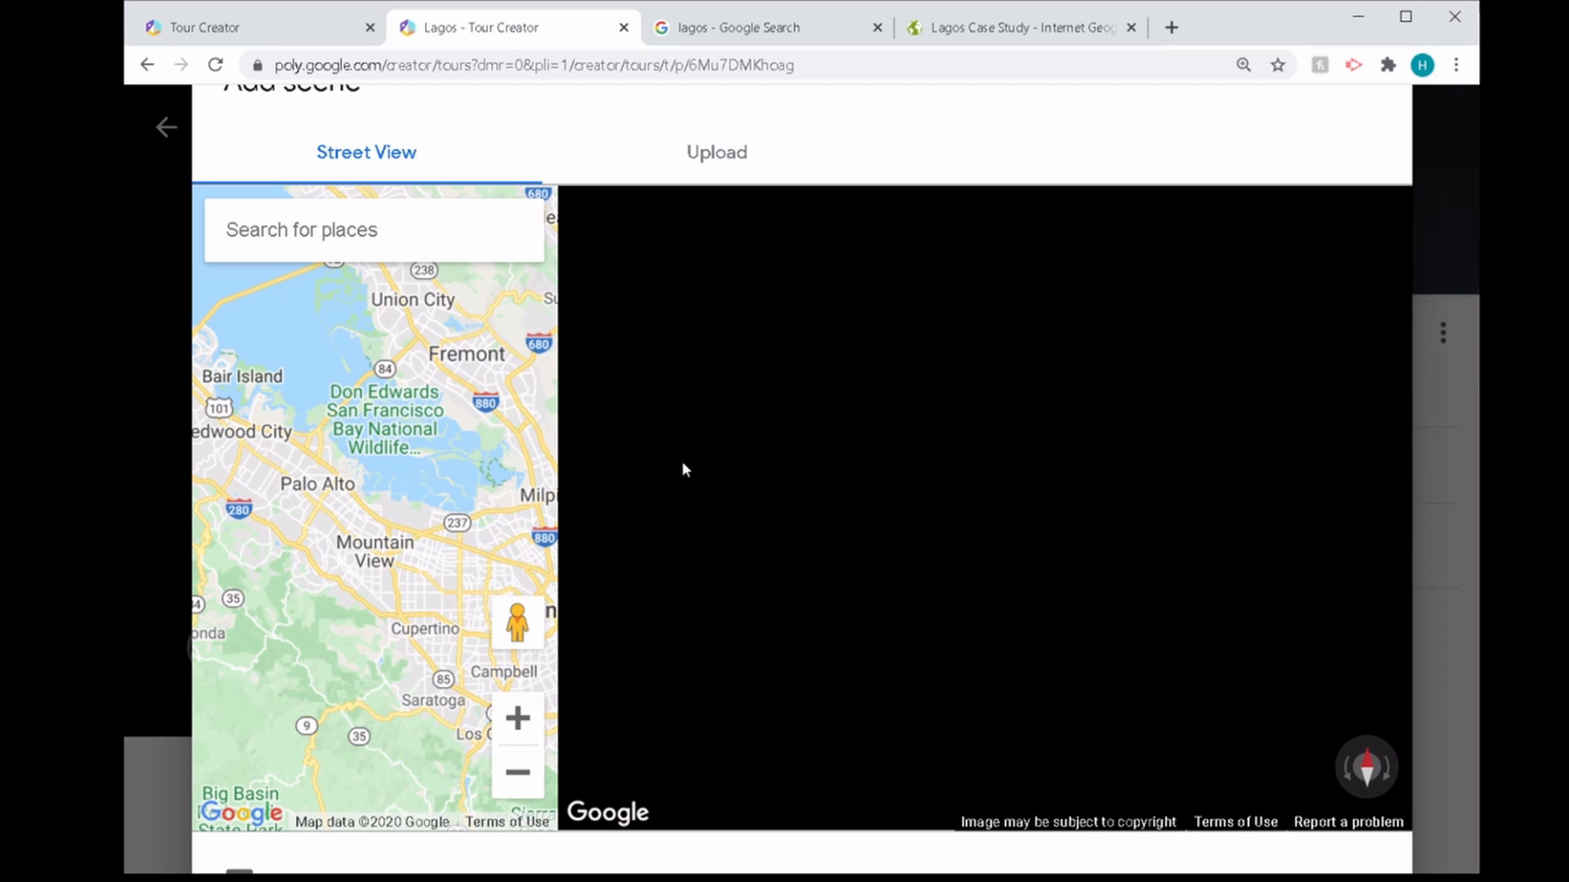
left_click(467, 255)
type("Lagos ")
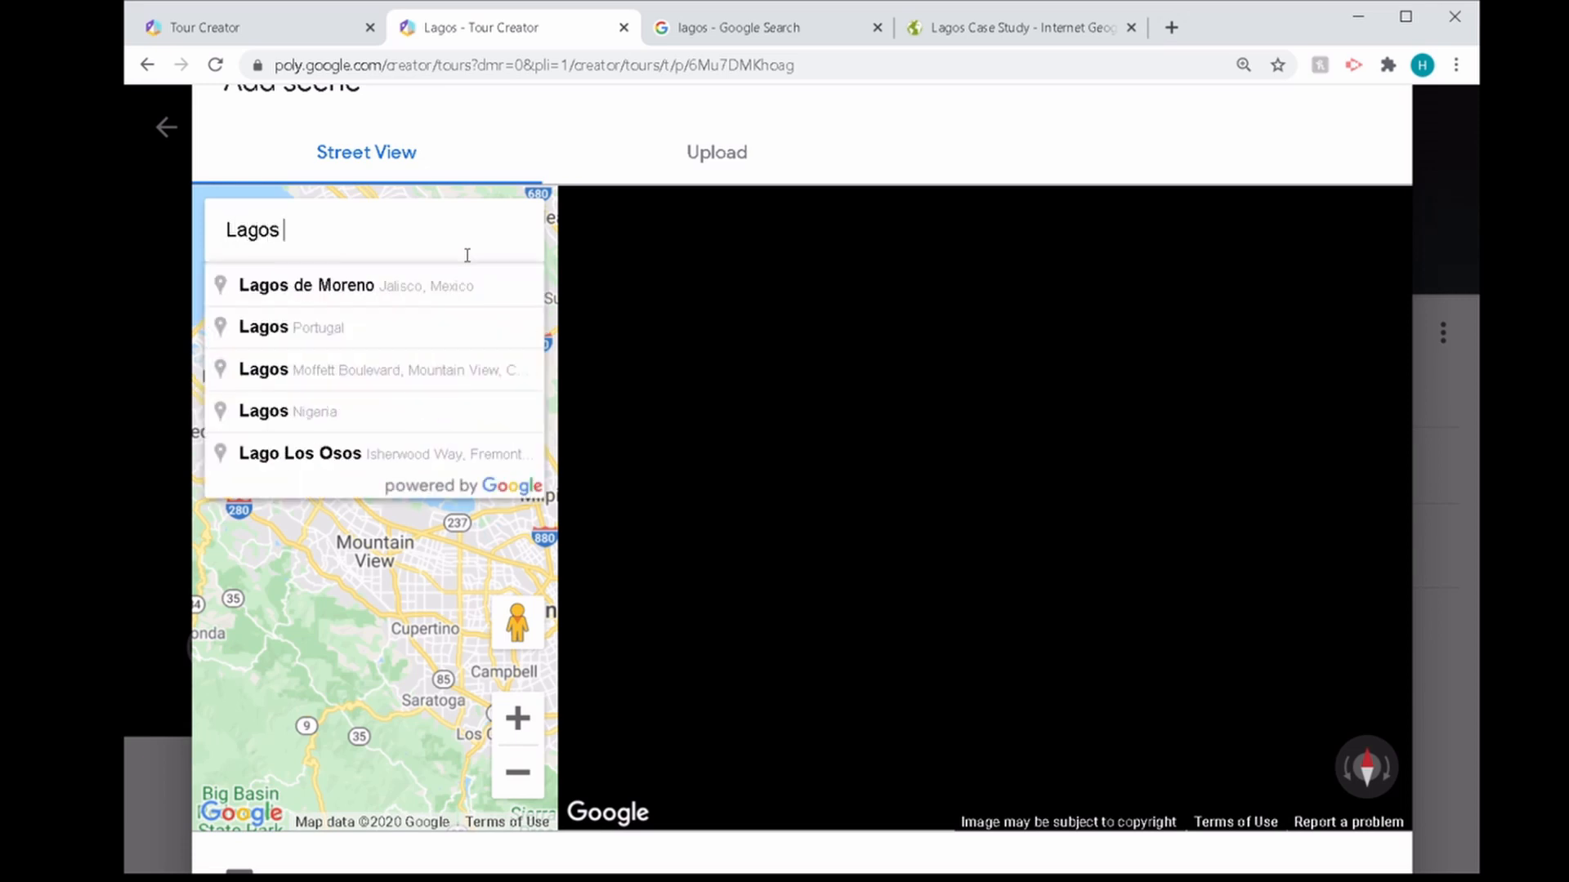
type("makok")
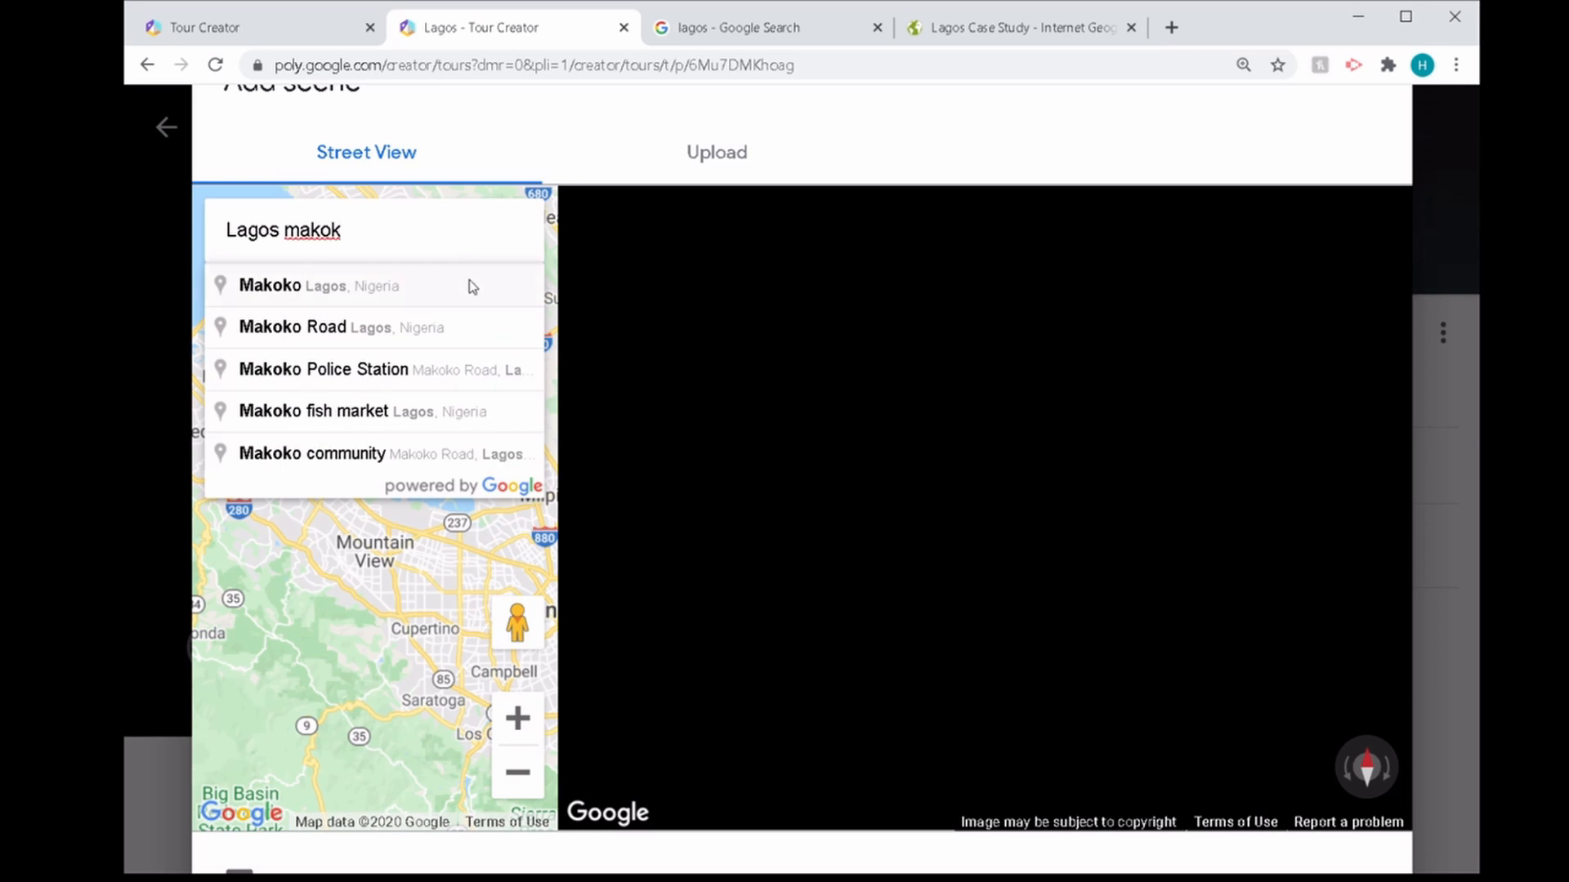
left_click(469, 282)
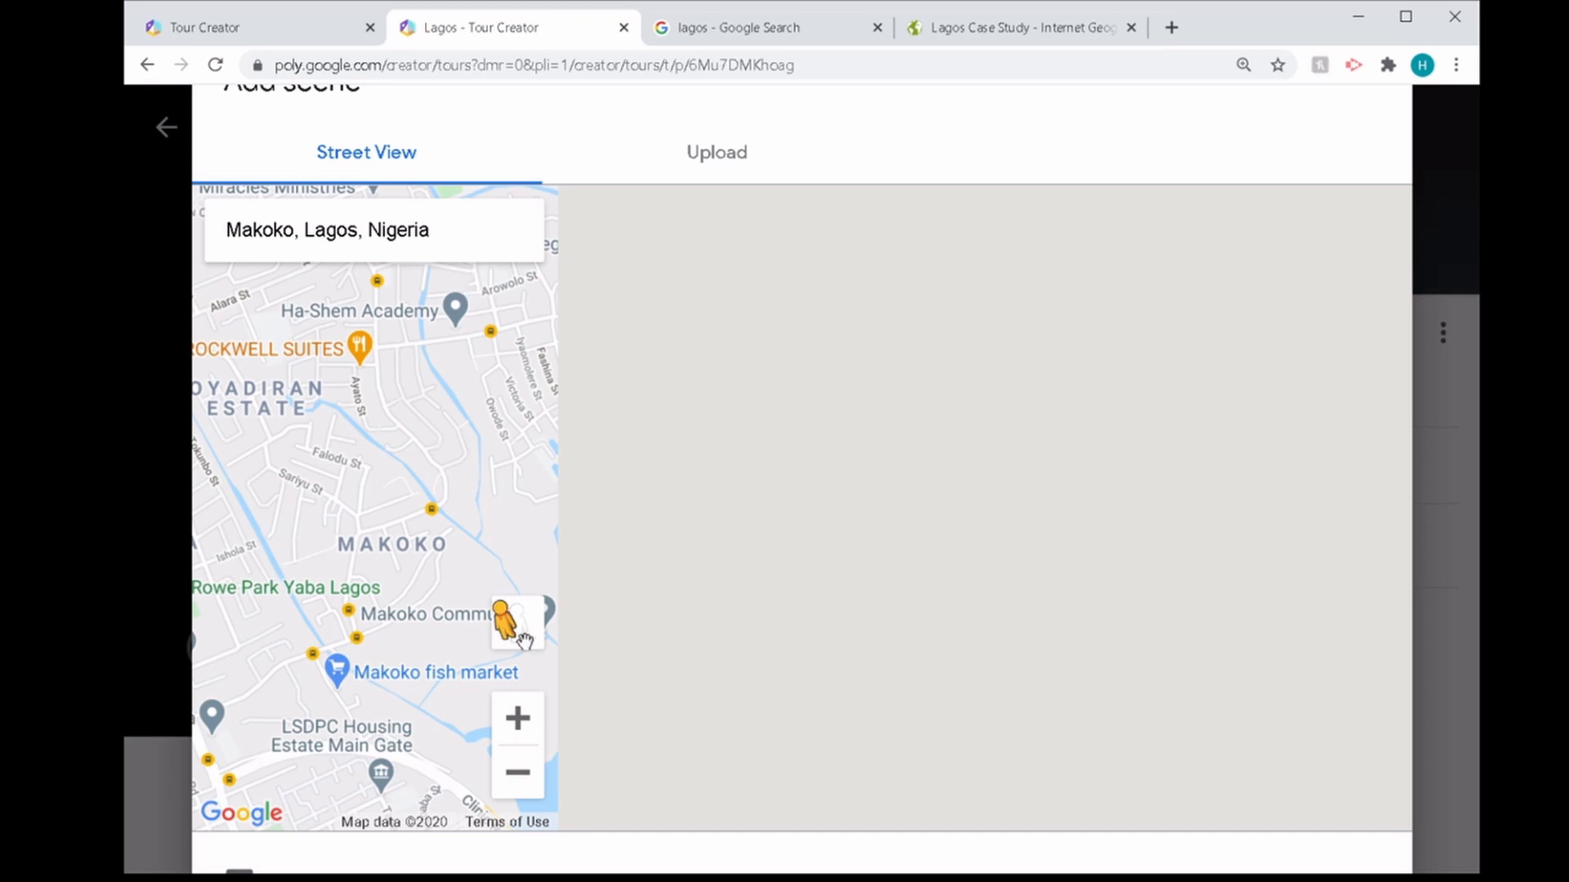
Drop Pegman near Makoko and pick the 66 Church St Street View panorama
left_click_drag(524, 641, 313, 500)
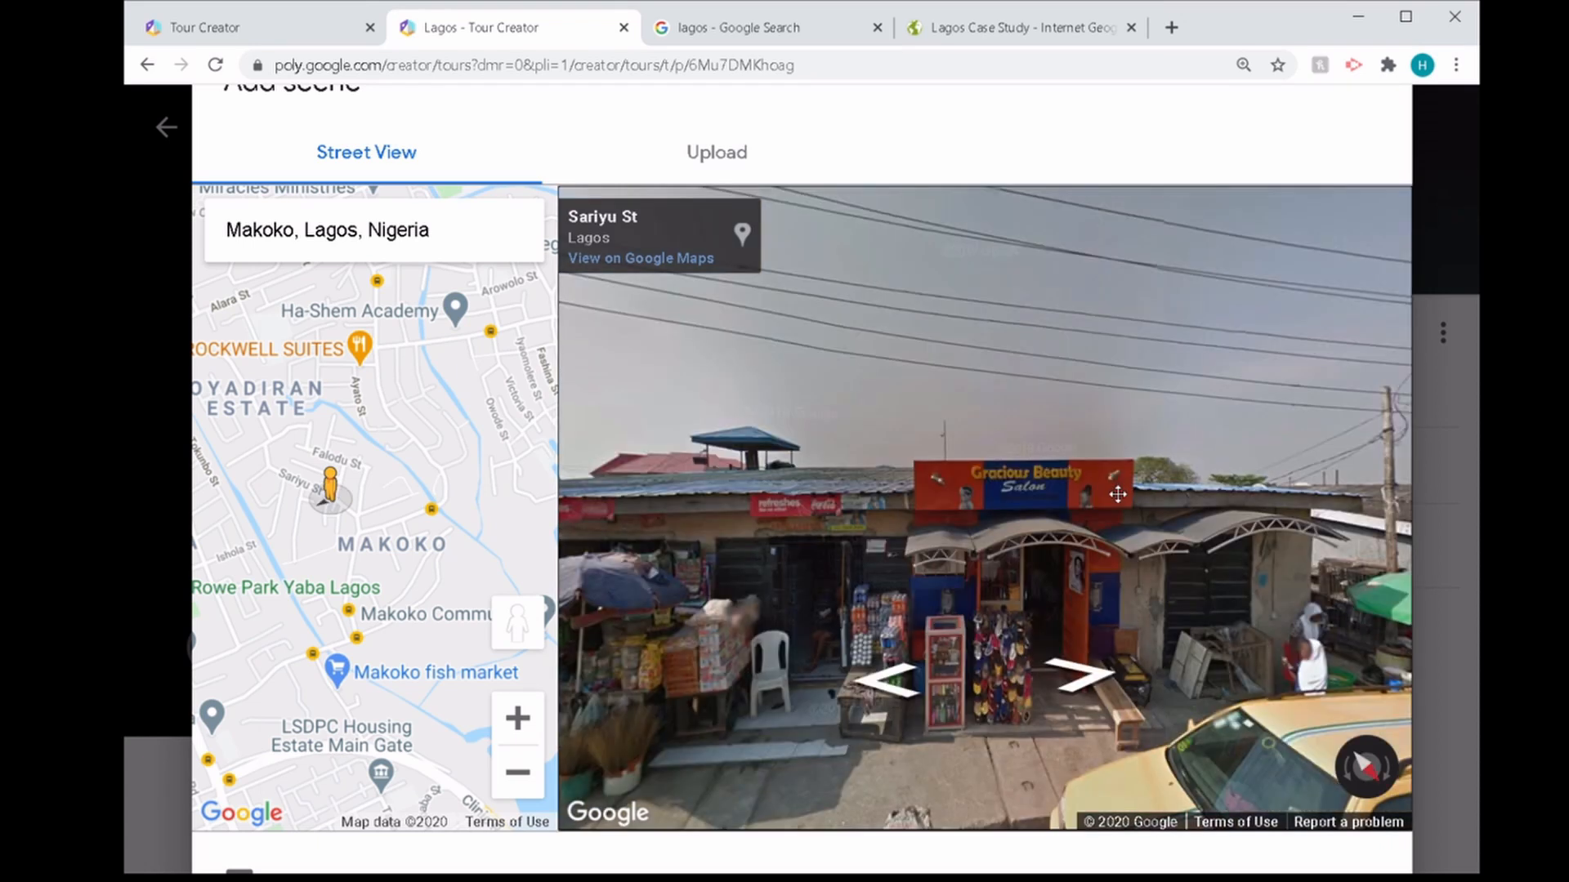
left_click_drag(1118, 495, 1176, 495)
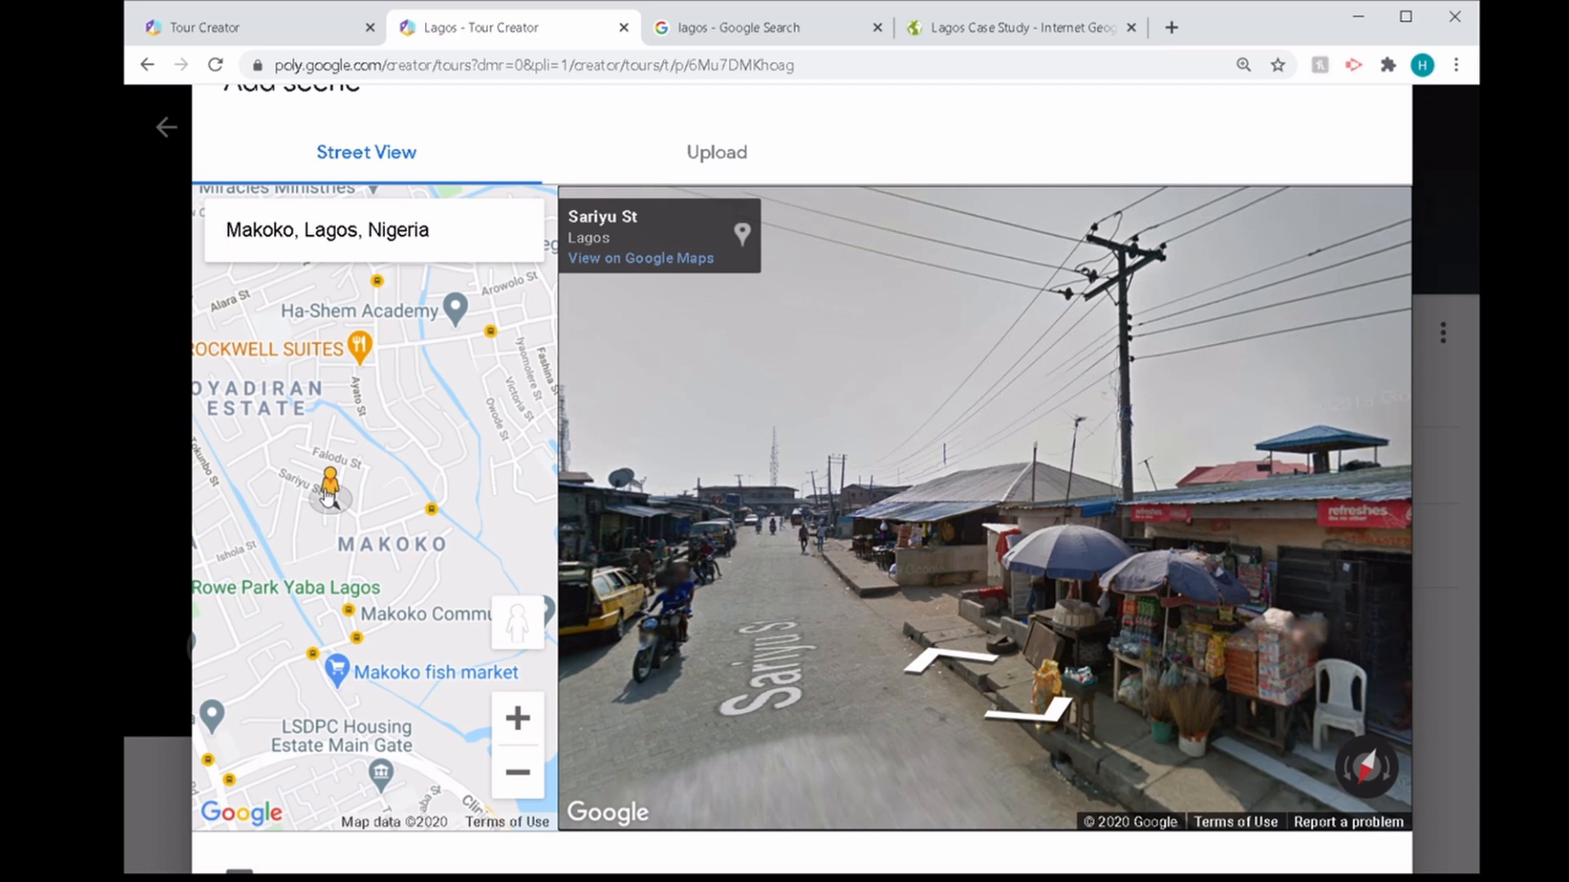
left_click_drag(327, 497, 353, 532)
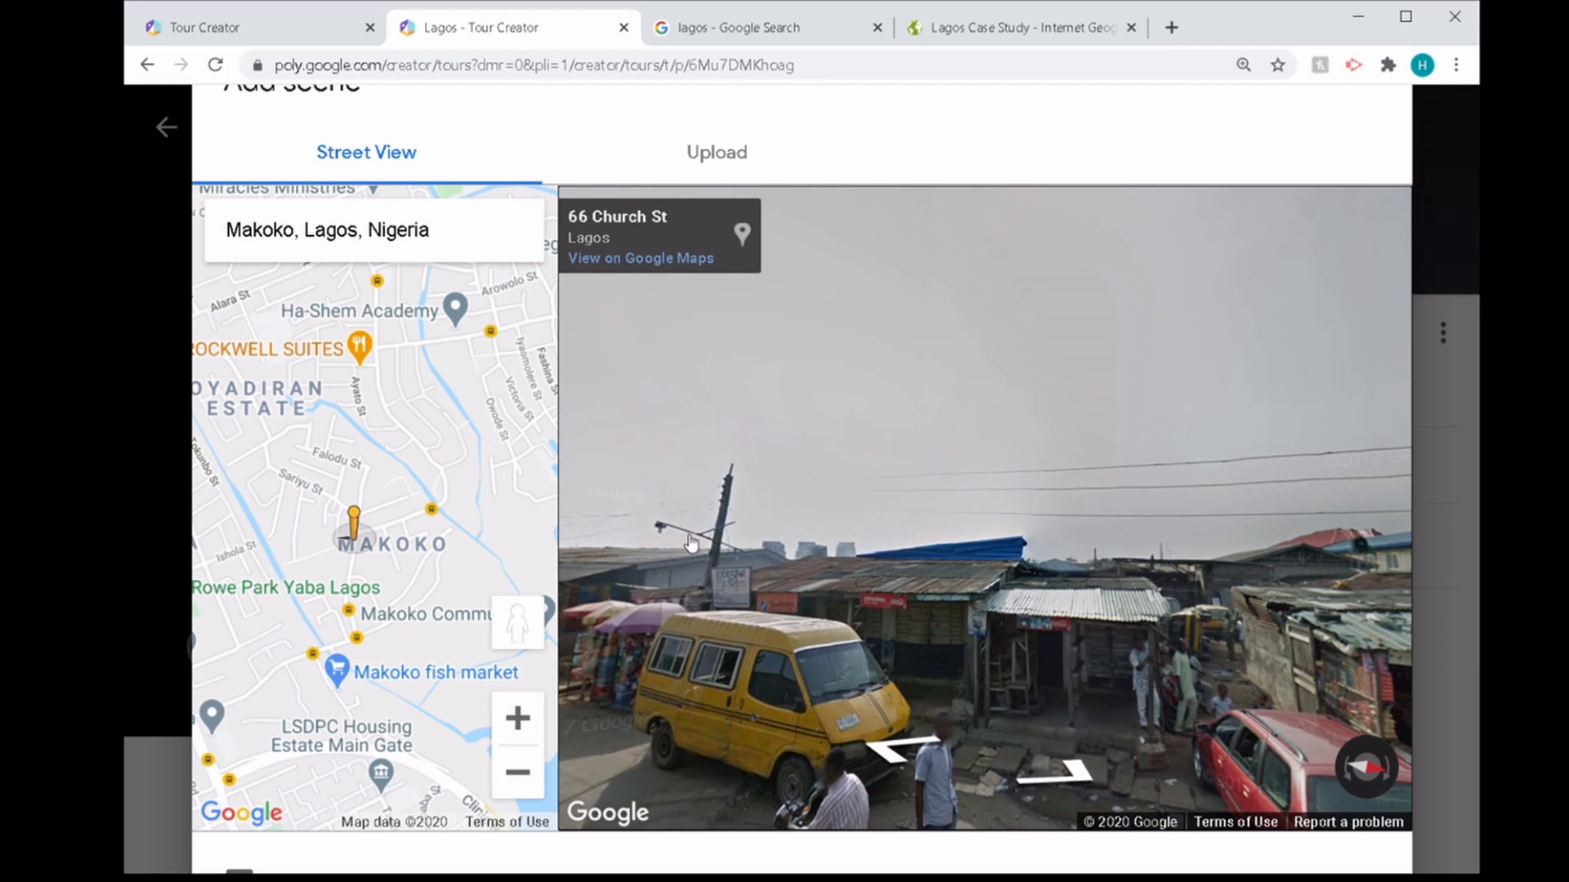
scroll(691, 543, "down", 2)
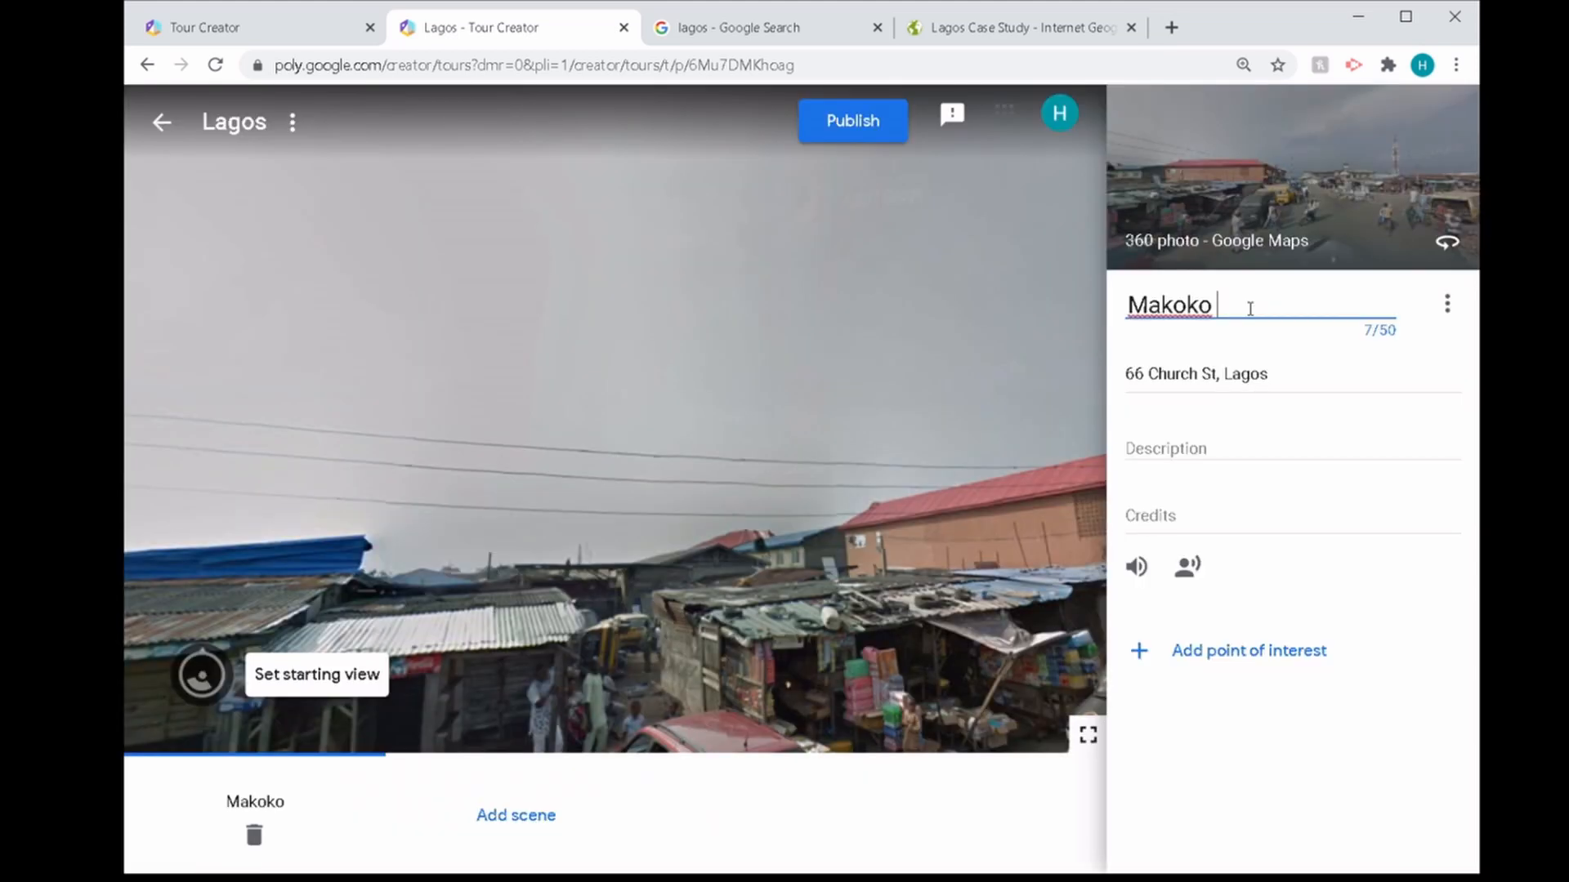
Add the chosen Makoko panorama as the tour's first scene, titled 'Makoko- Squatter settlement'
left_click(1250, 309)
type("- Squatter ")
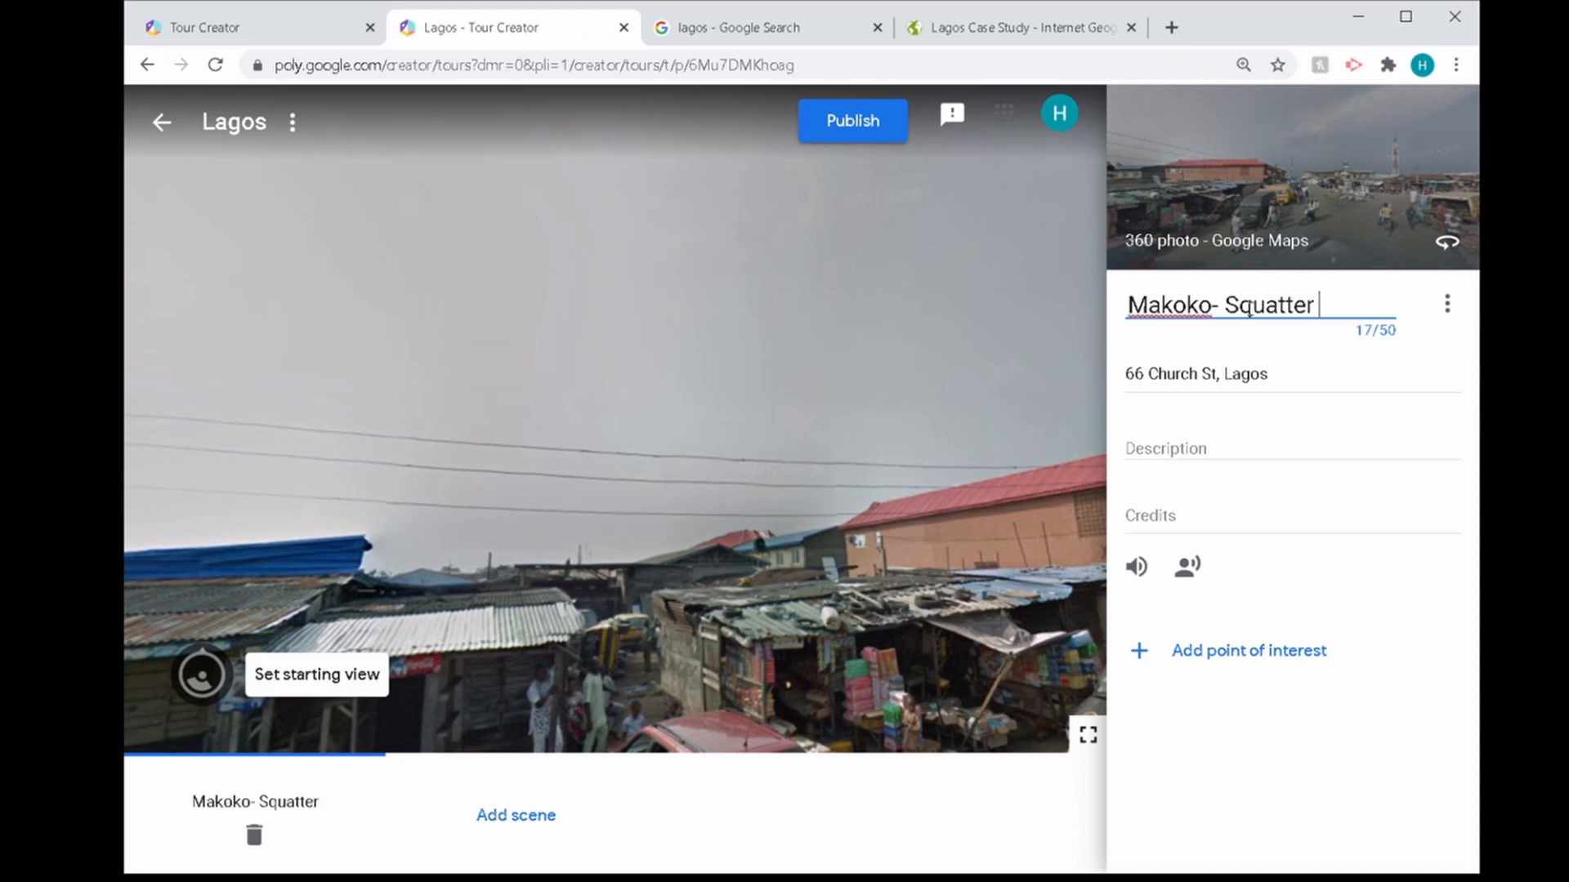
type("settlement")
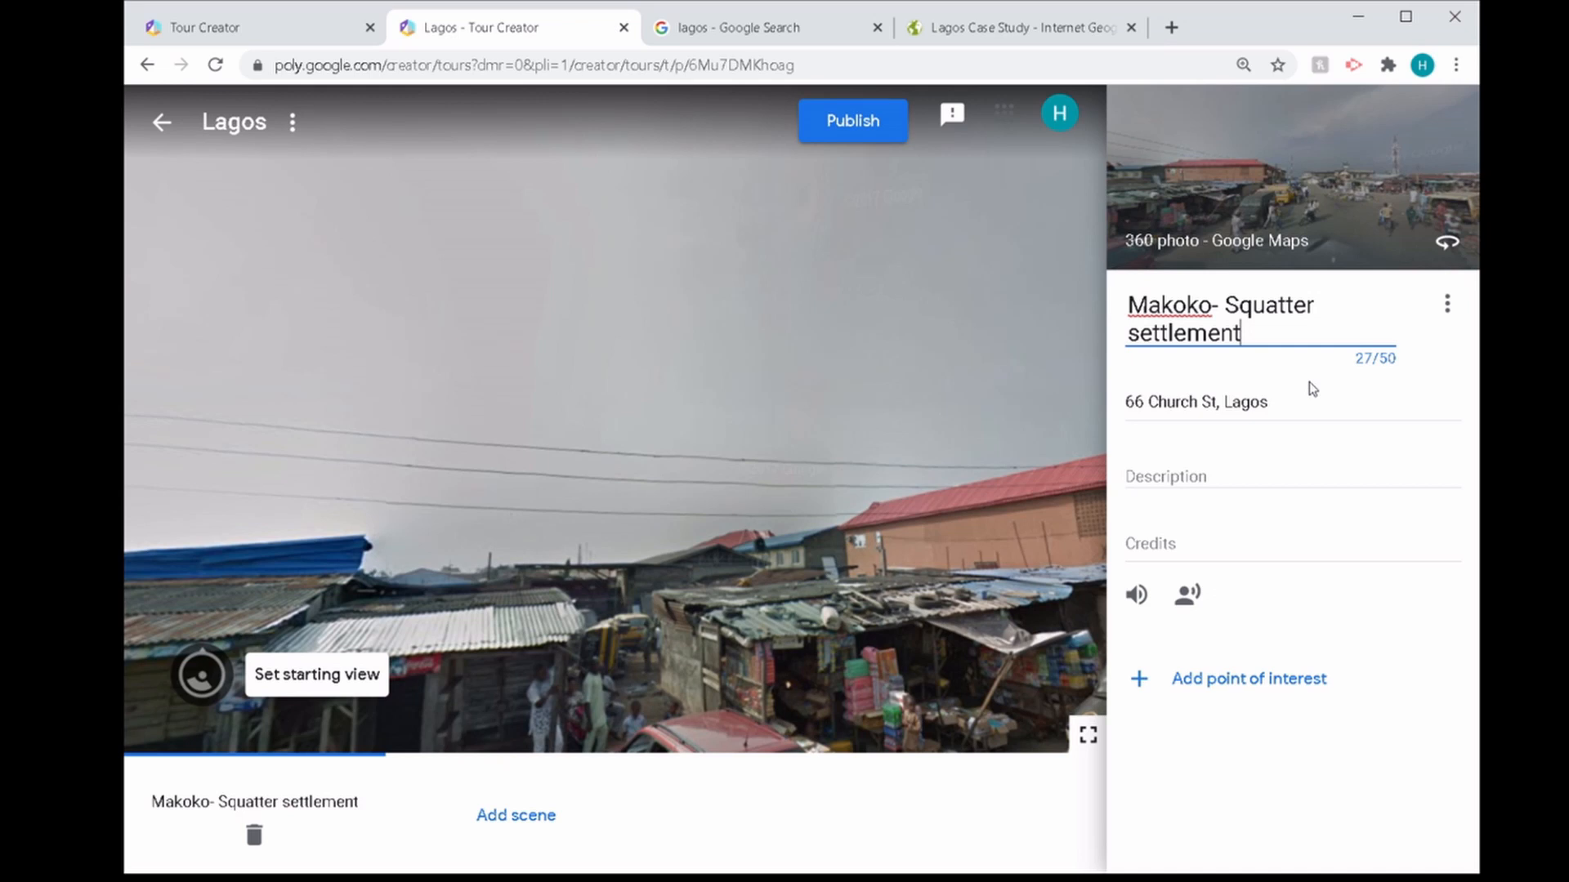
Write the Makoko slum-population description and title the untitled point of interest 'Informal employment'
left_click(1211, 469)
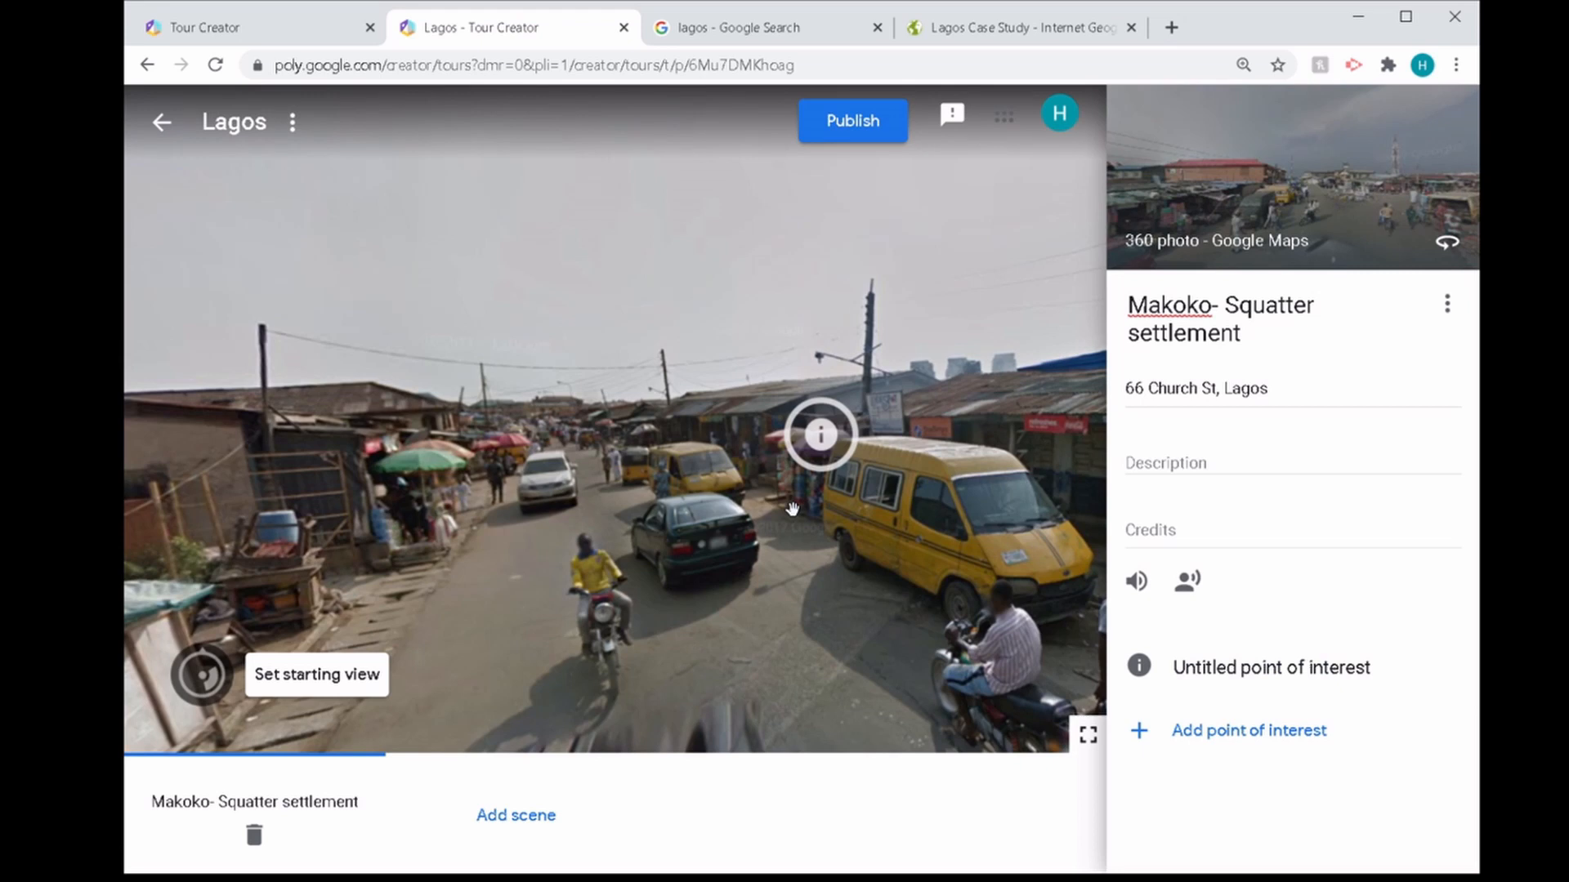
left_click(1209, 670)
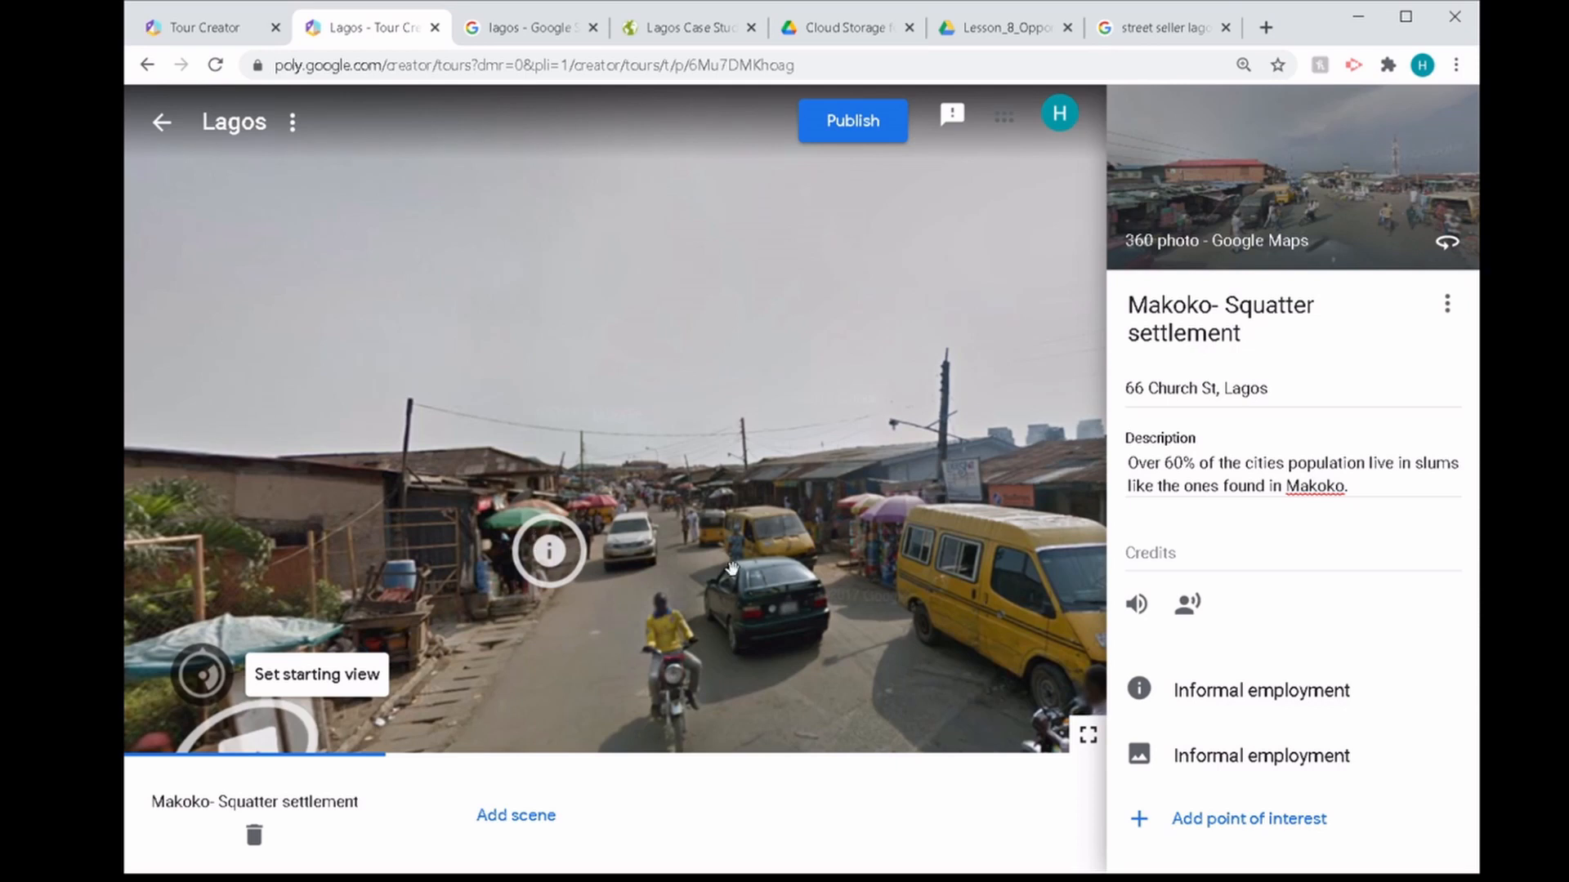
left_click_drag(731, 568, 751, 523)
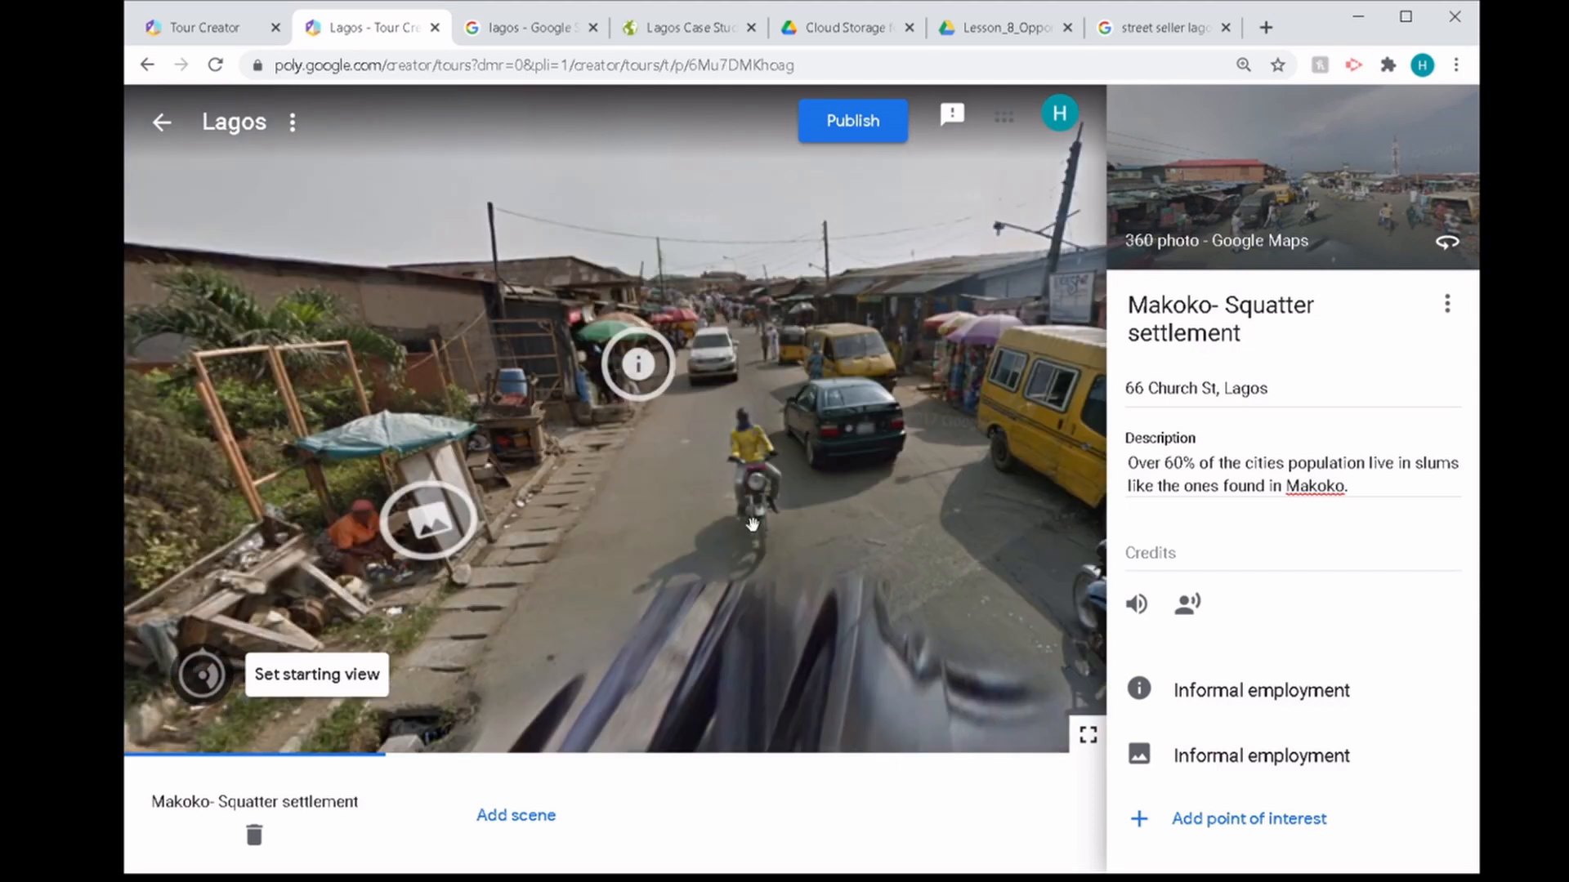
left_click(635, 384)
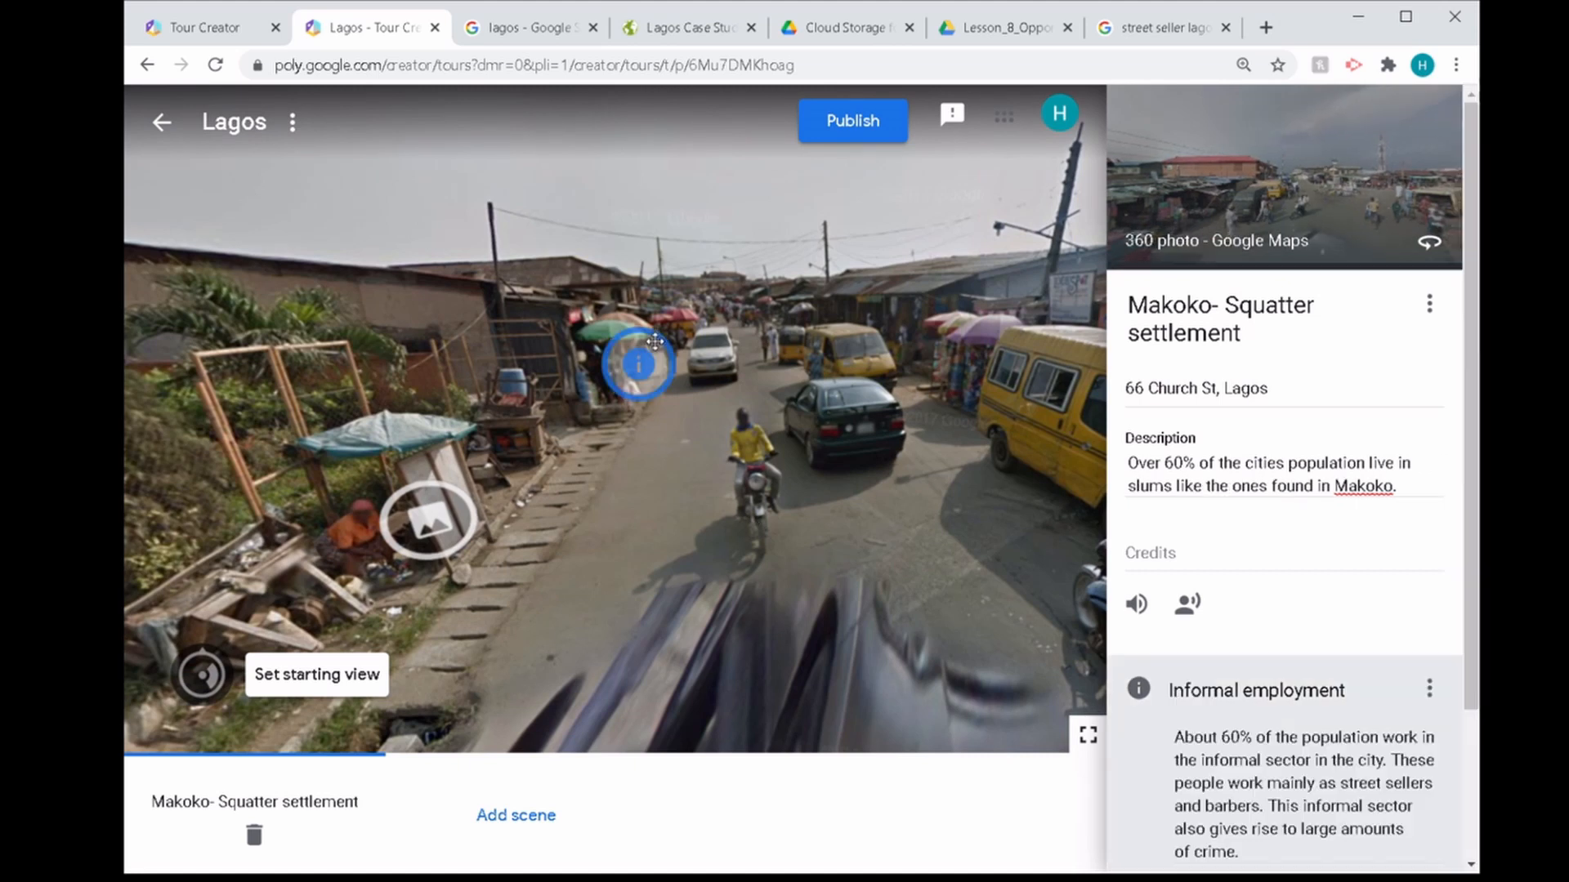
scroll(1349, 611, "down", 2)
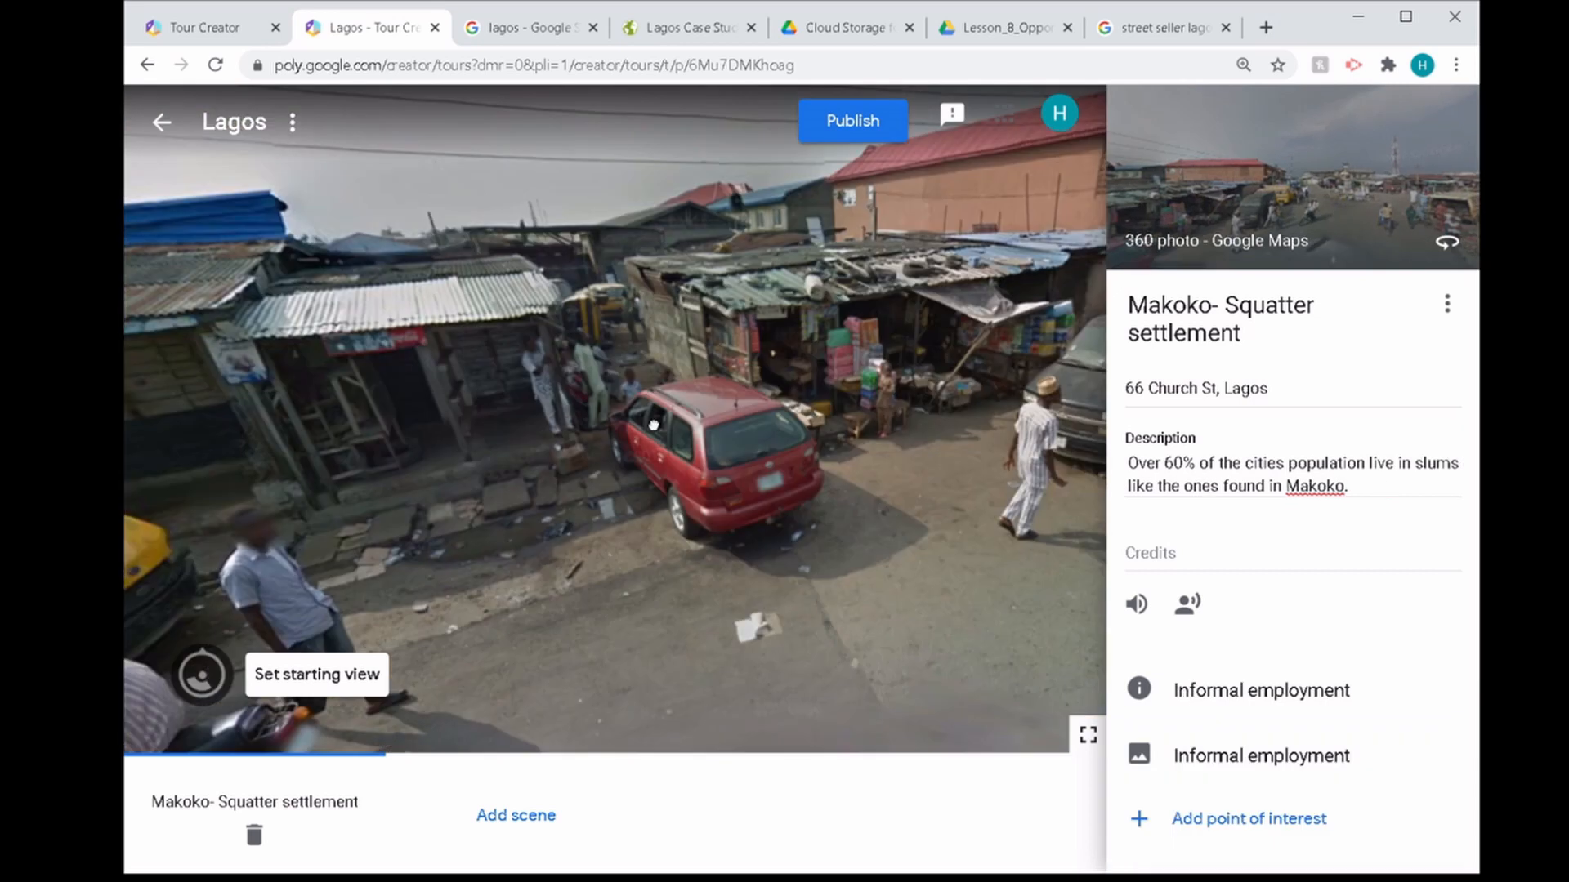
left_click_drag(771, 402, 616, 435)
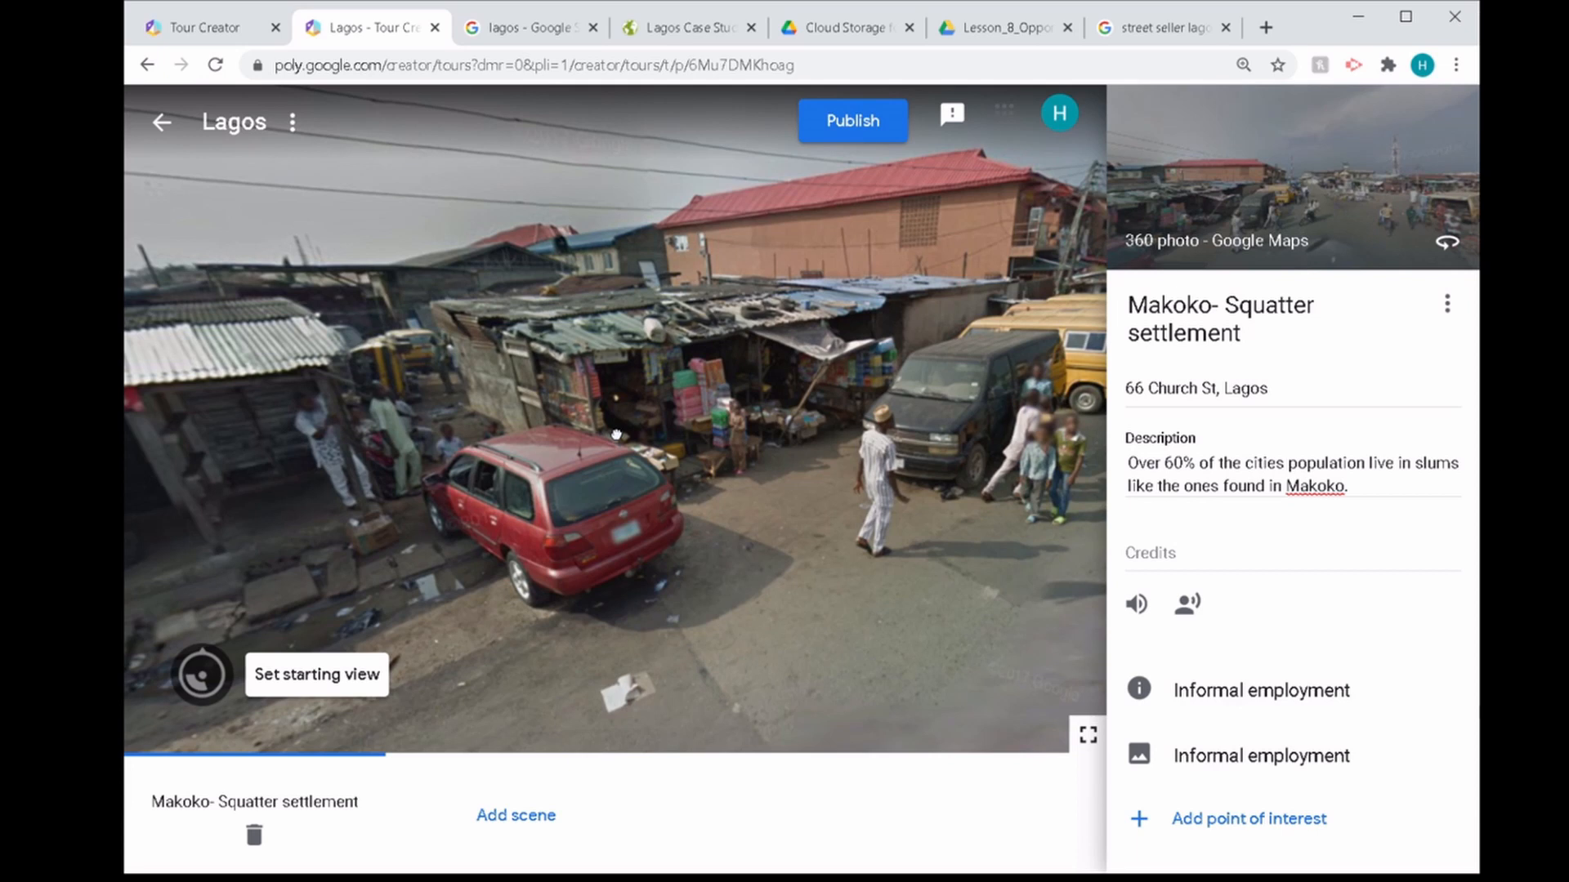
left_click(1261, 473)
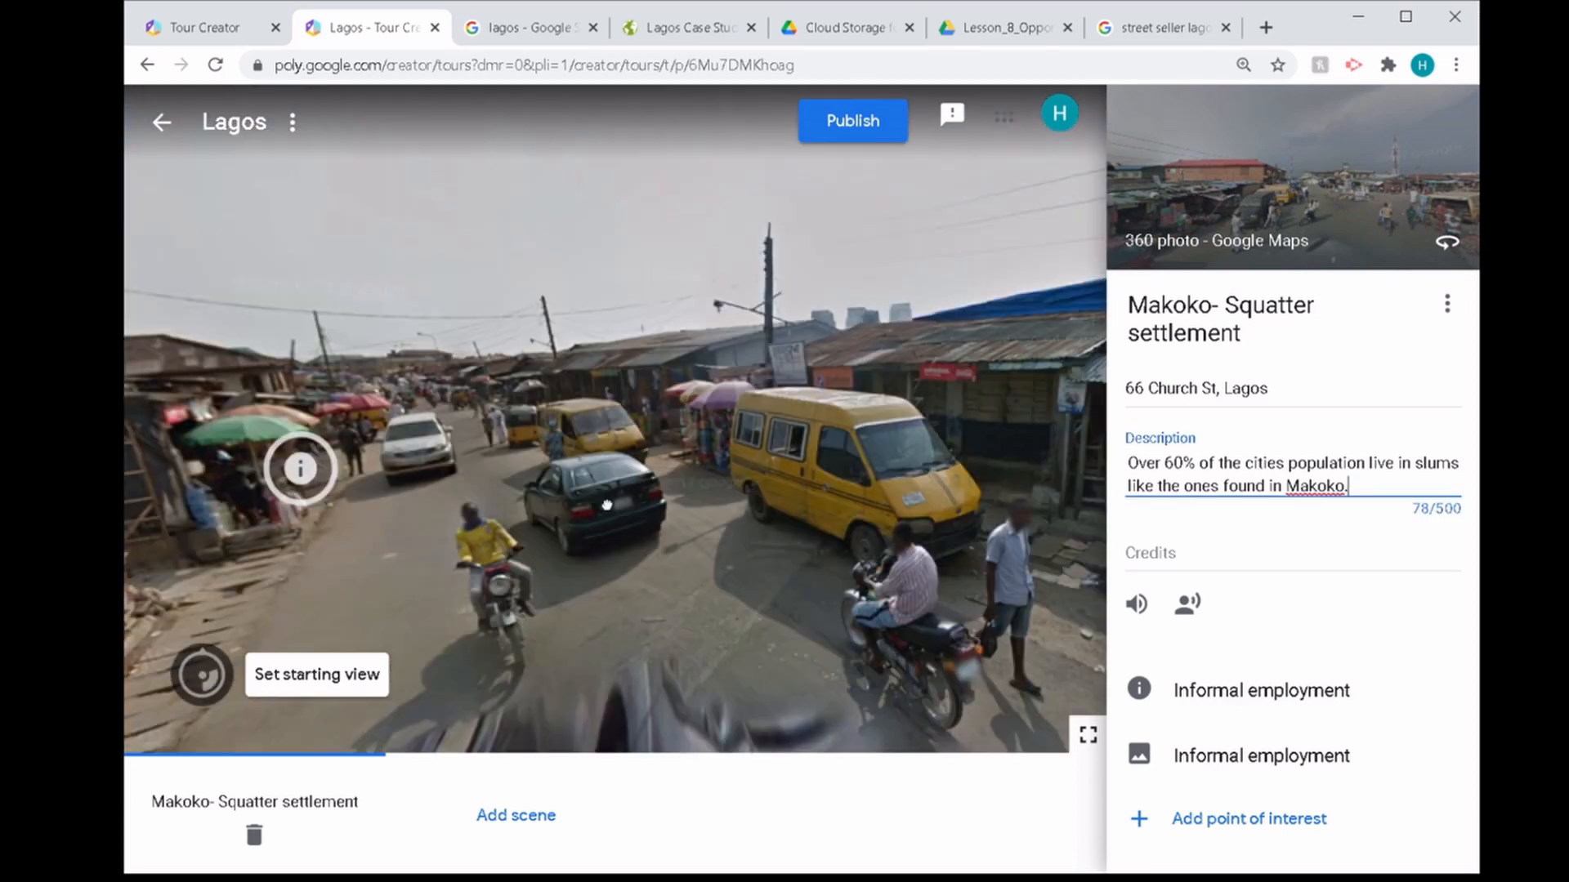
left_click_drag(606, 504, 650, 499)
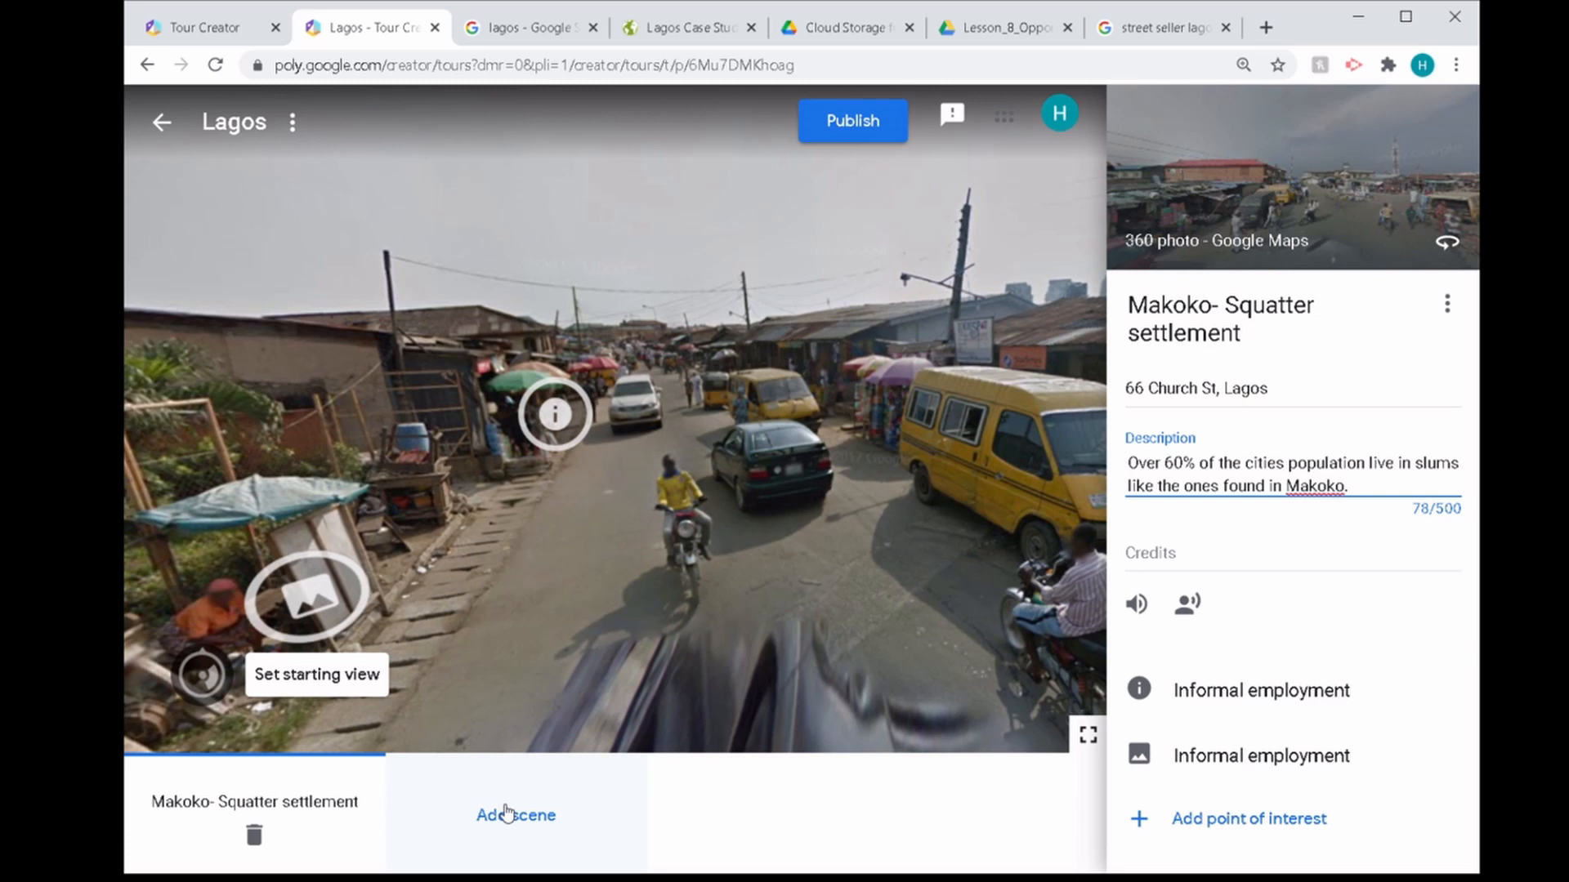
Publish the Lagos tour to Poly and open its poly.google.com/view link in a new tab
left_click(869, 124)
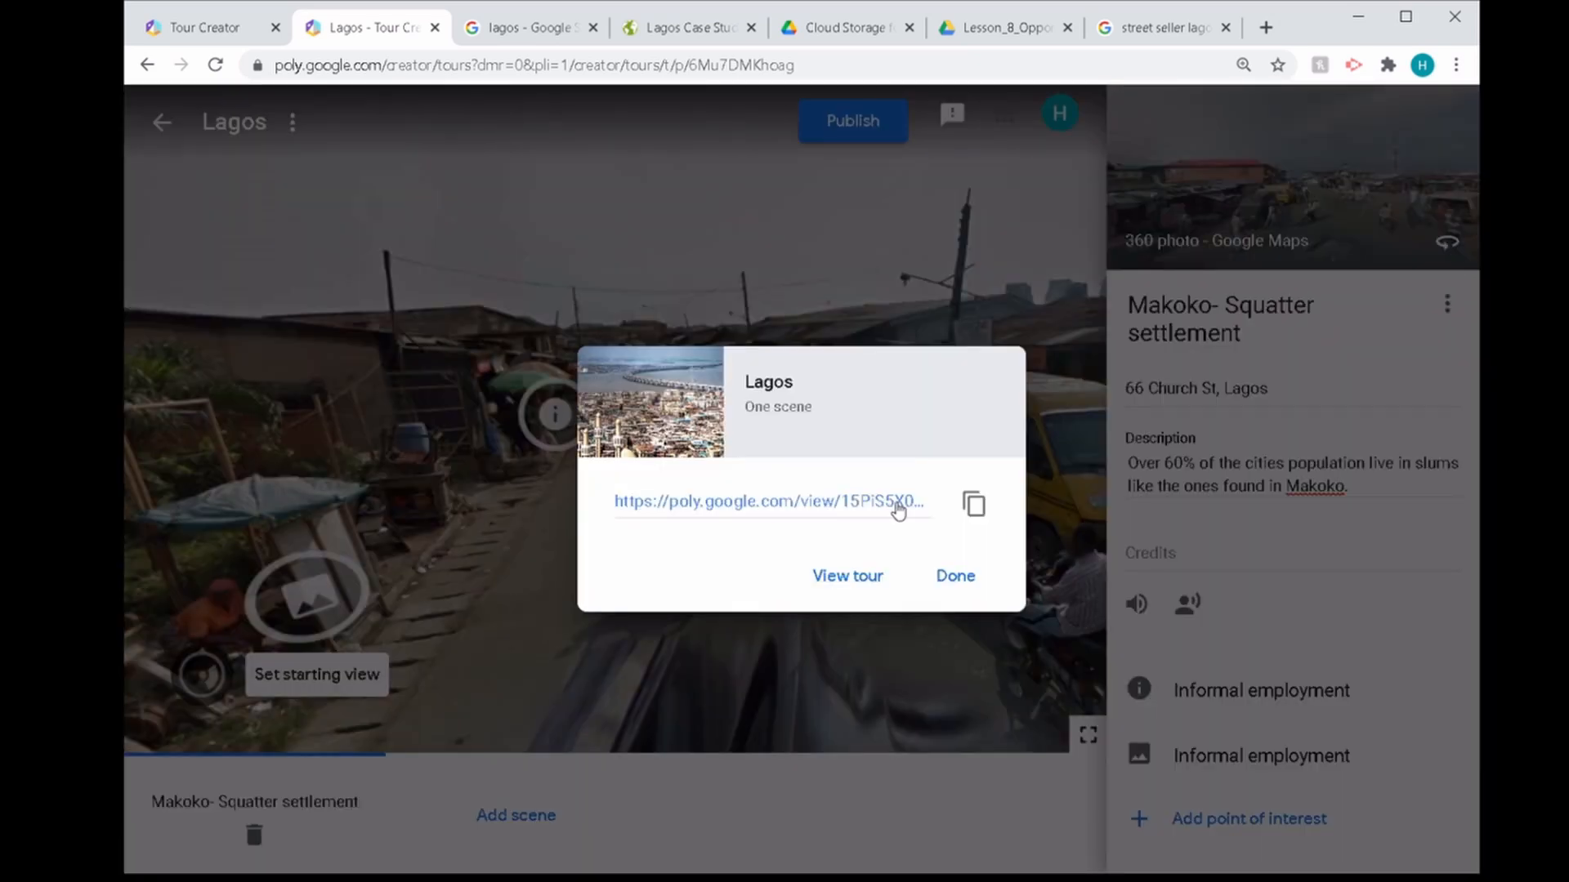
left_click(898, 505)
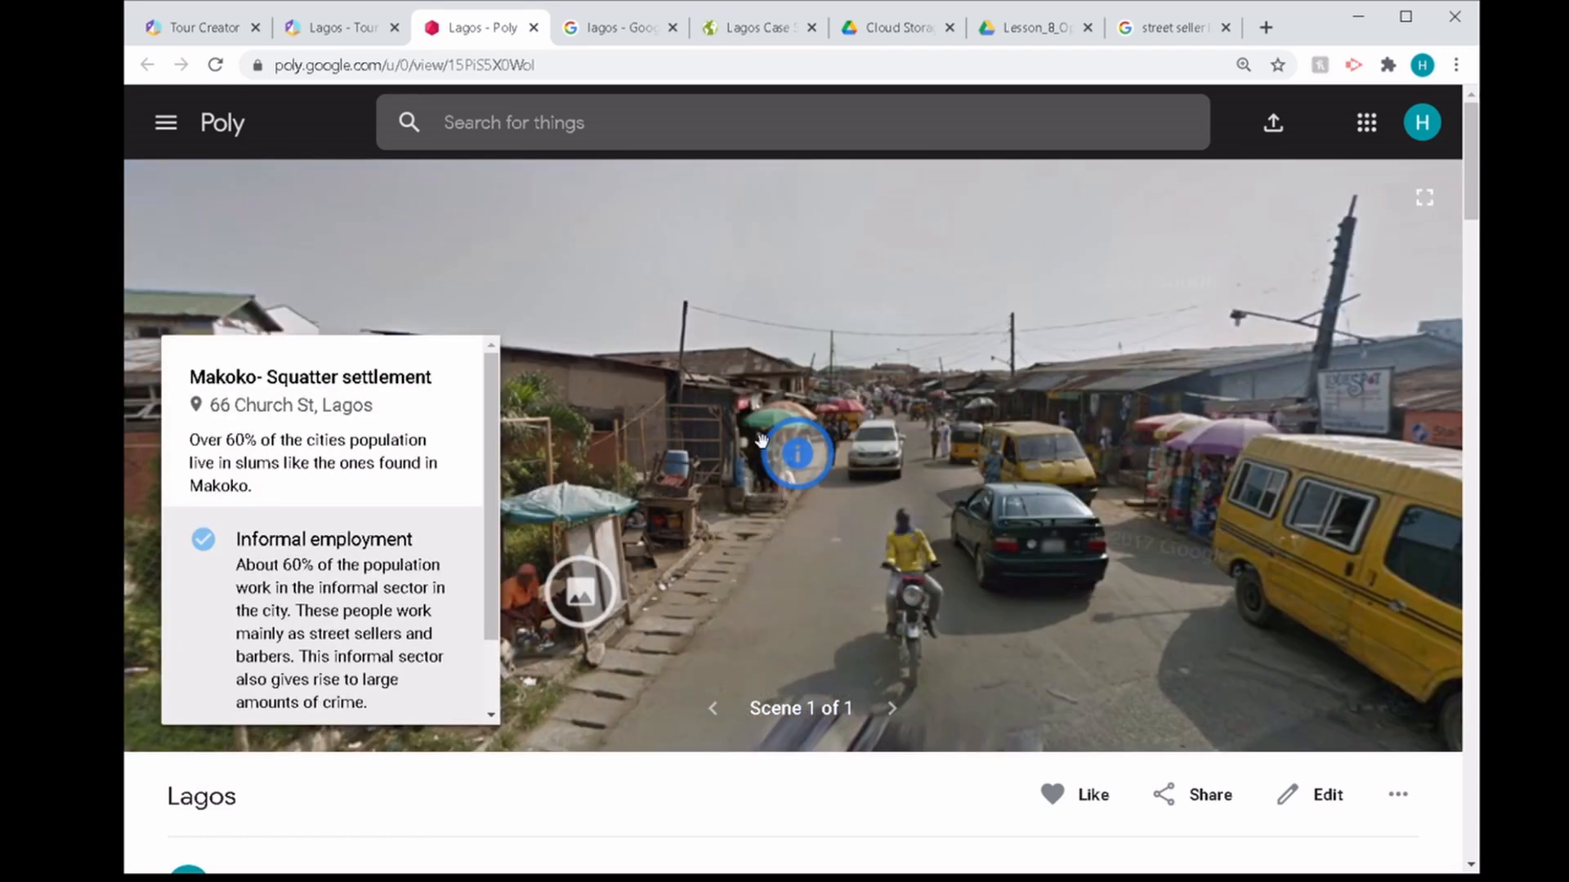
Display the second Informal employment point's street sellers picture, then close the info panel
scroll(349, 530, "down", 1)
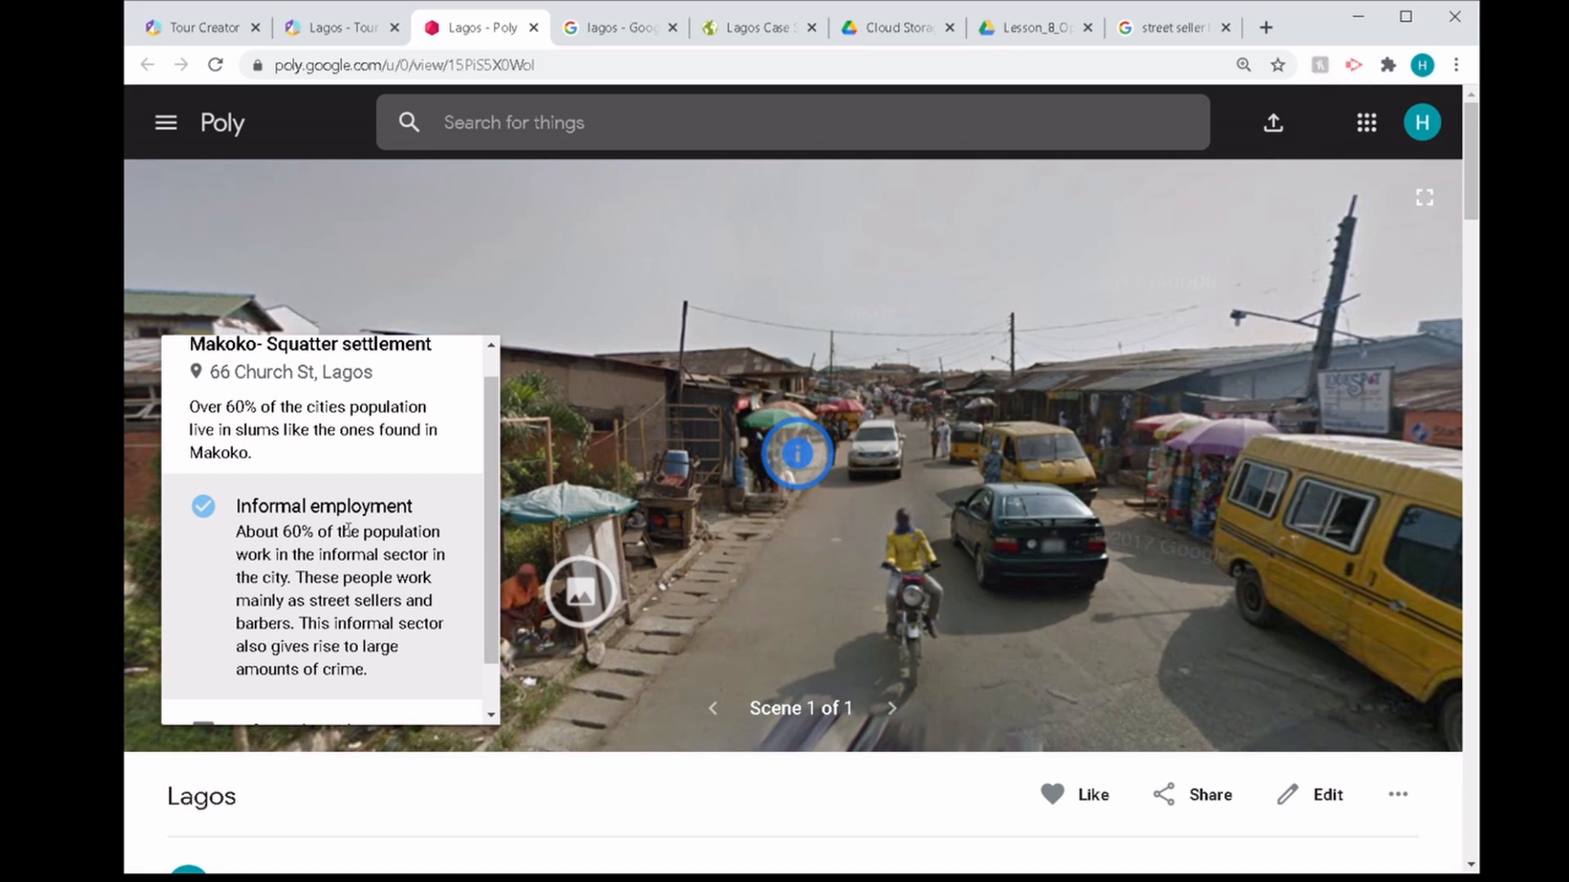
scroll(349, 529, "down", 1)
left_click(328, 663)
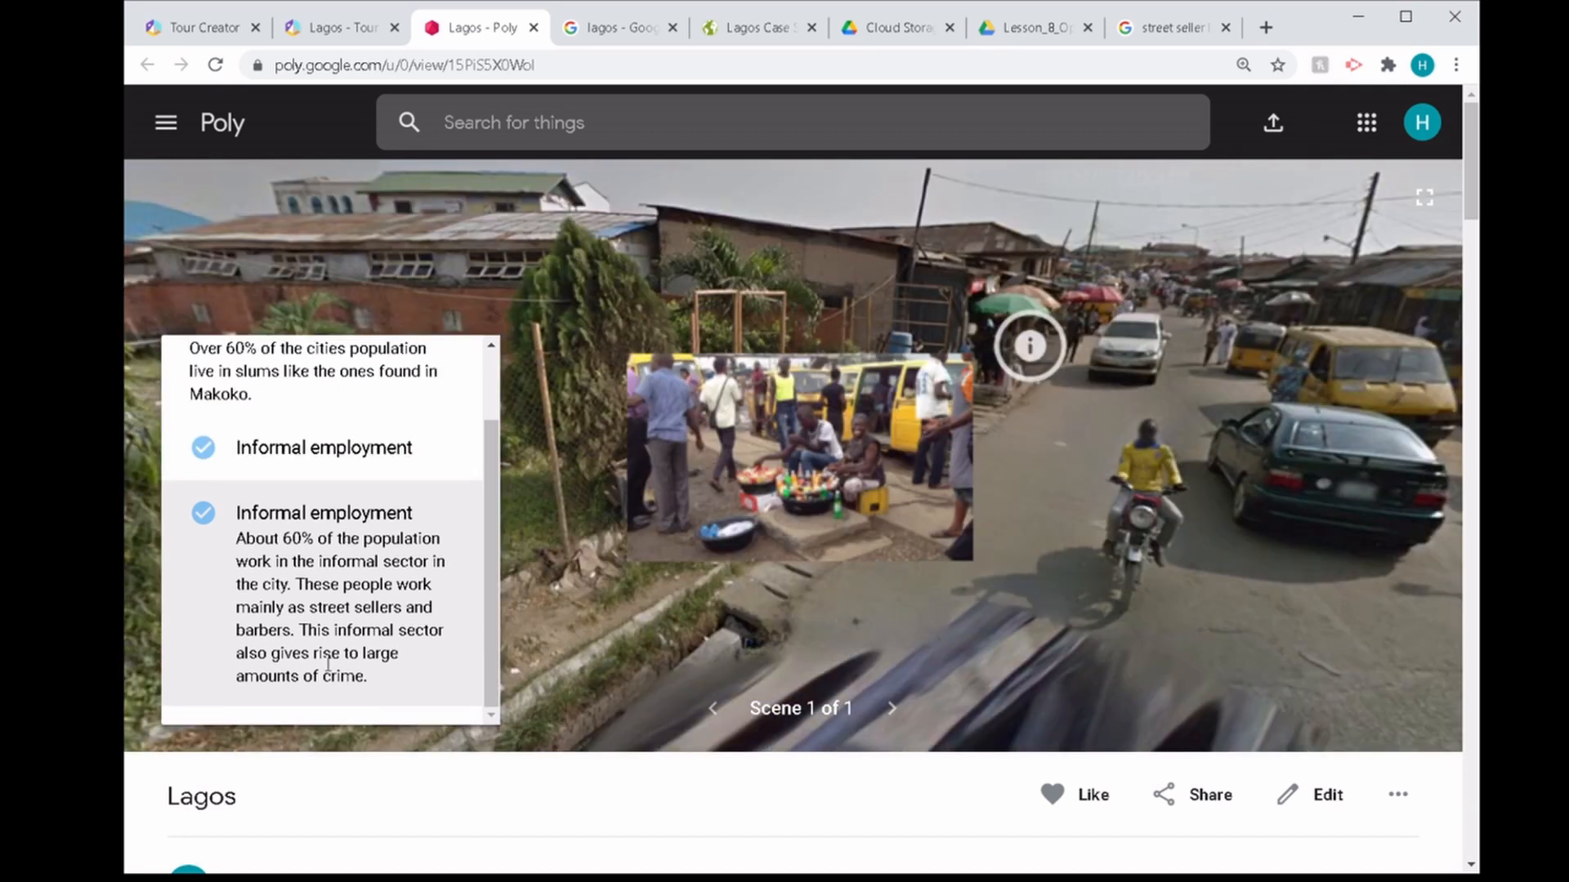
left_click_drag(1337, 421, 1344, 421)
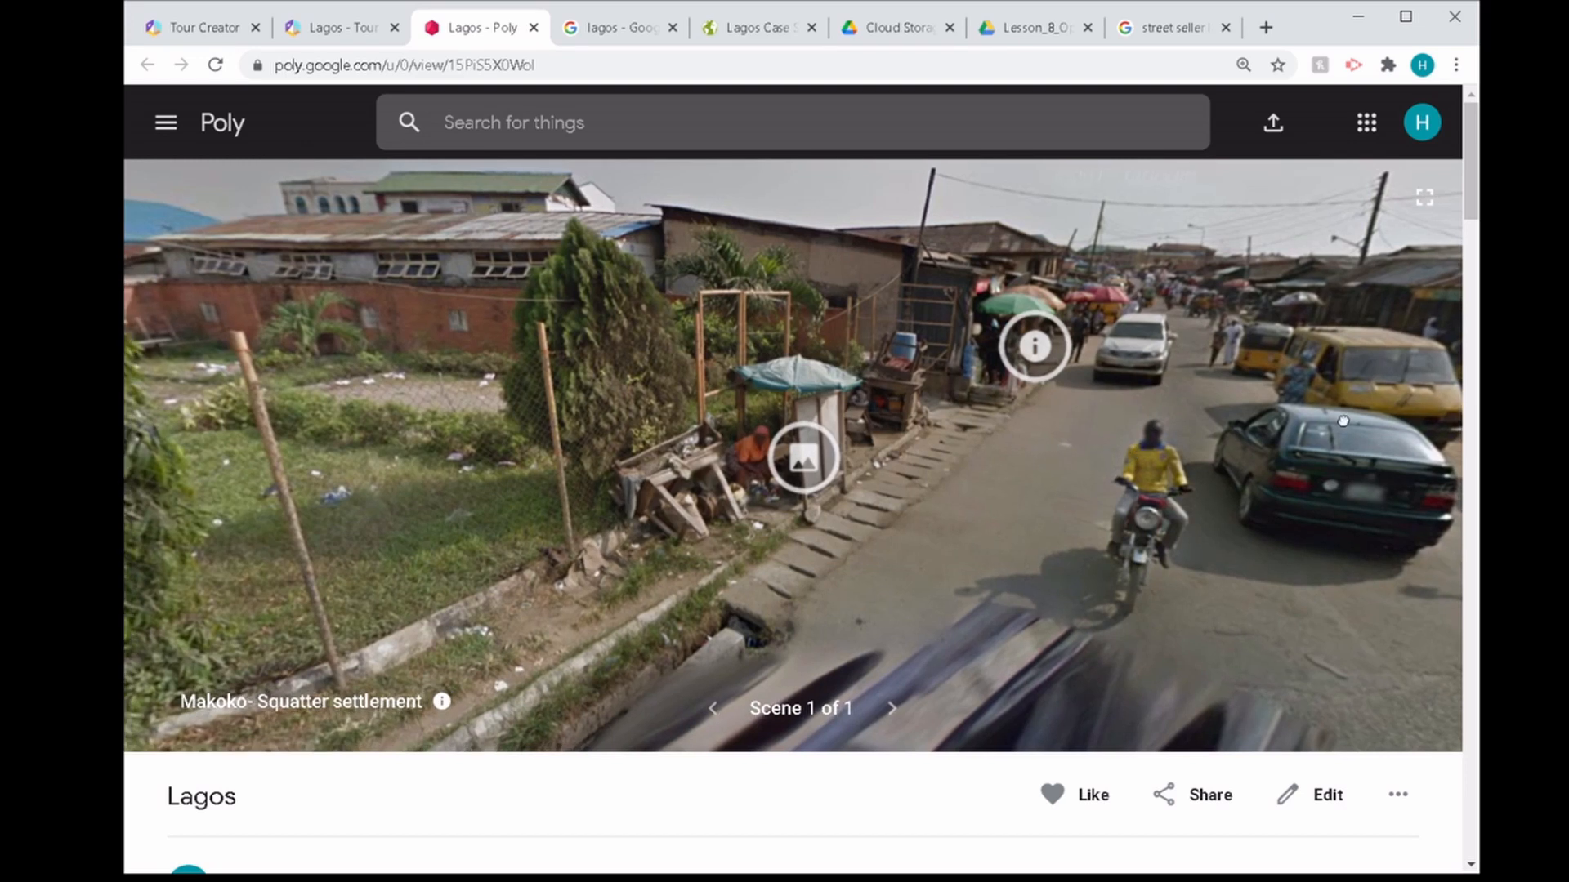